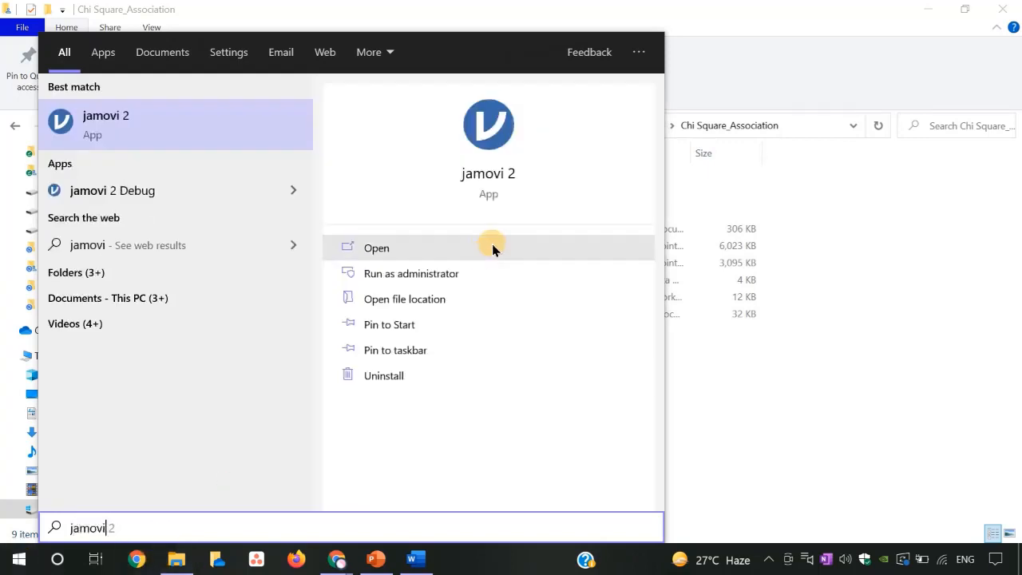
# - Launch jamovi and open the Cross tabulation_Demo Excel file from the Chi Square_Association folder within the FAIMER_SPSS location
pyautogui.click(495, 157)
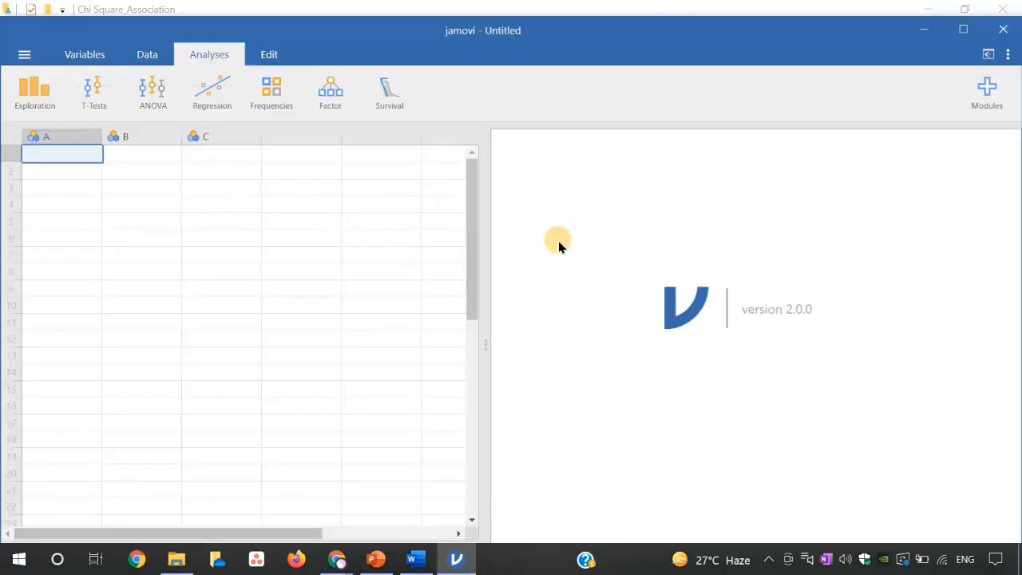
pyautogui.click(24, 58)
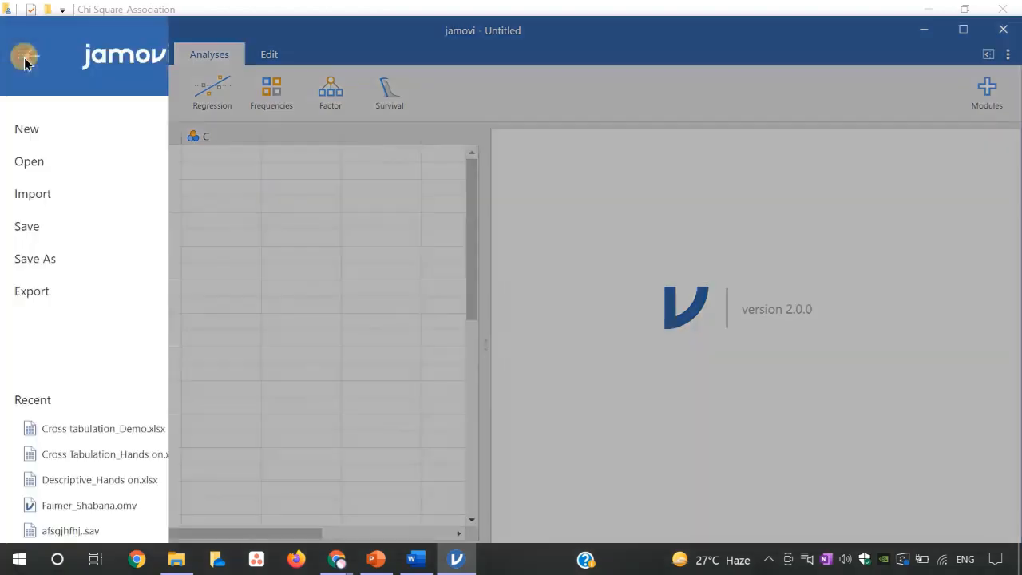
pyautogui.click(39, 164)
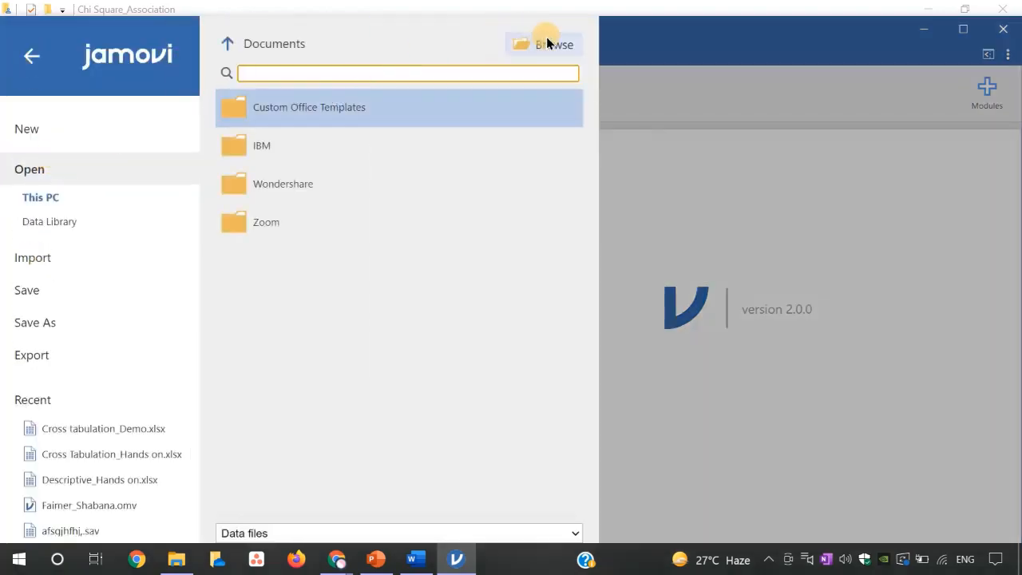
pyautogui.click(550, 44)
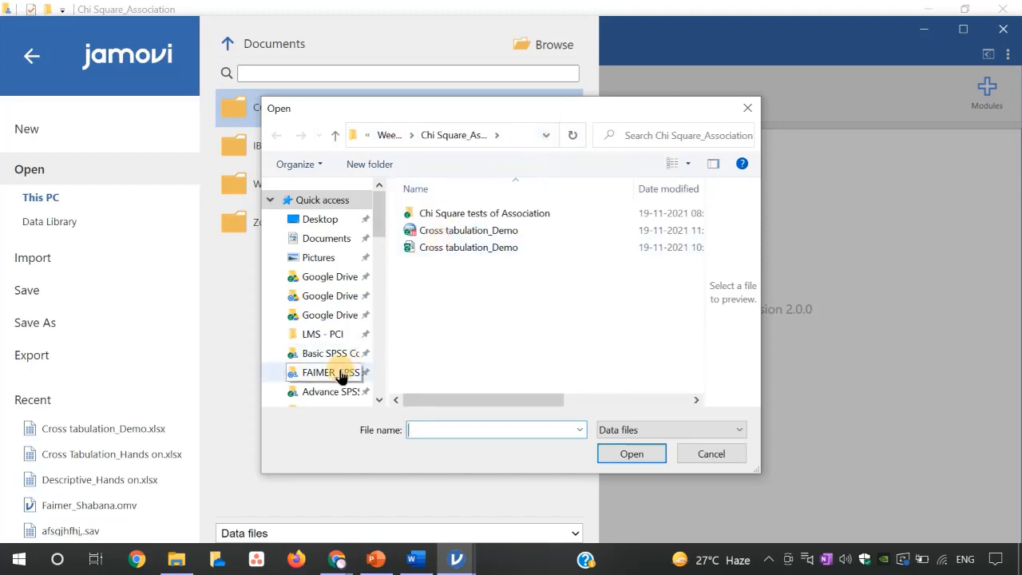
pyautogui.click(370, 372)
pyautogui.doubleClick(494, 299)
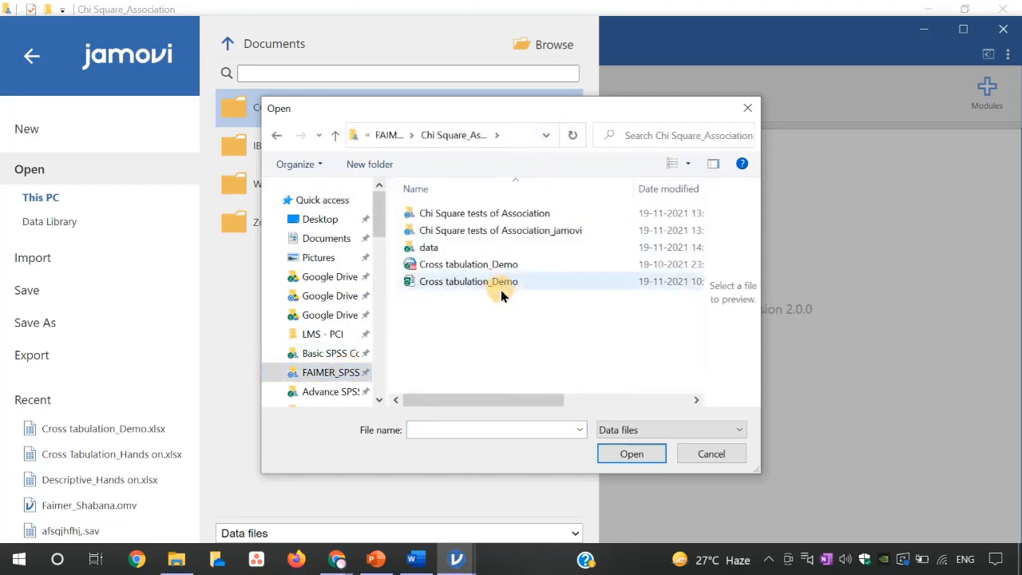
pyautogui.click(506, 282)
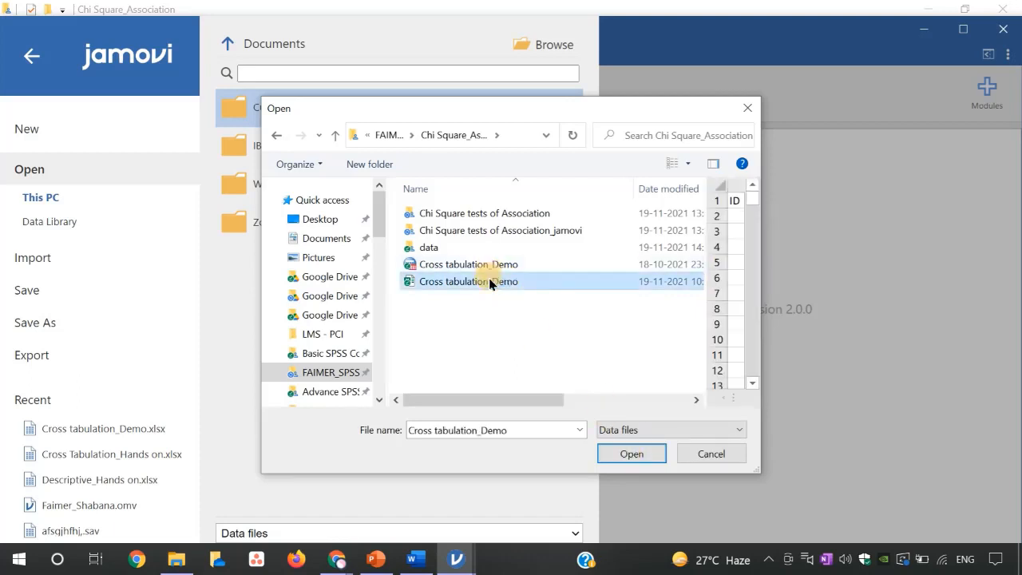
pyautogui.click(639, 461)
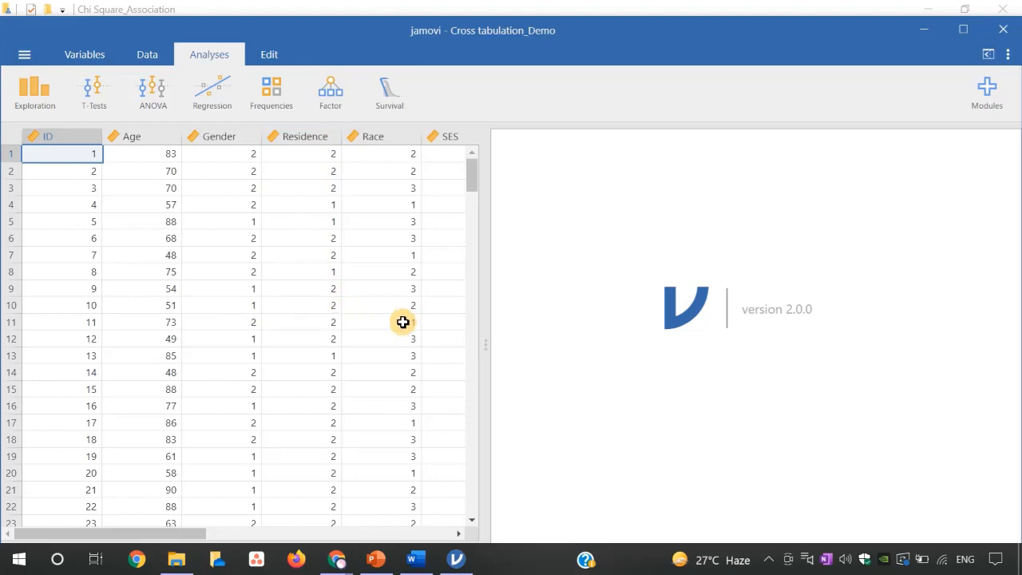
# - Switch to the Word document and review the codes for gender, residence, socioeconomic status, BMI category and CVD, ending back in jamovi
pyautogui.moveTo(429, 543)
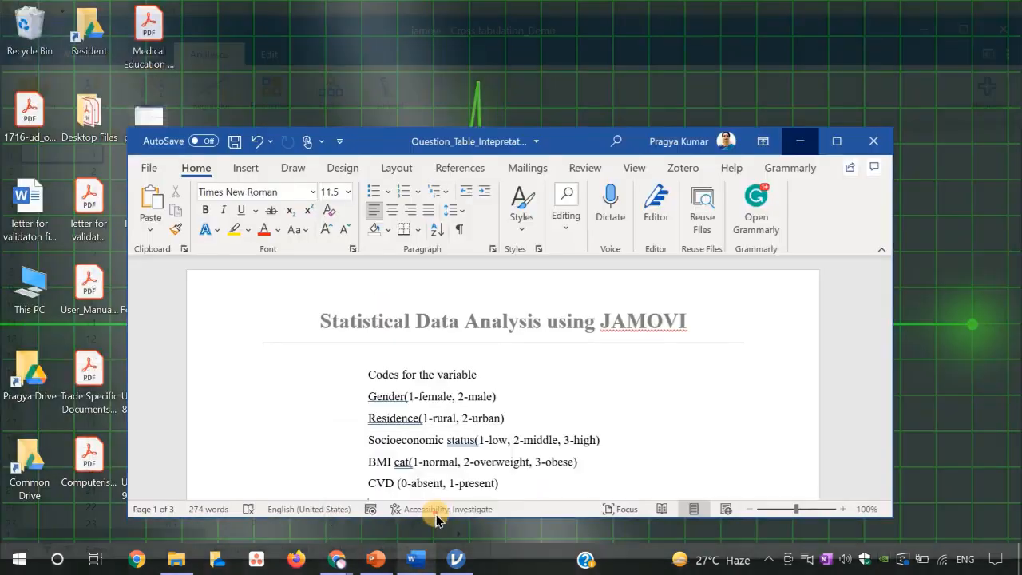
pyautogui.click(435, 514)
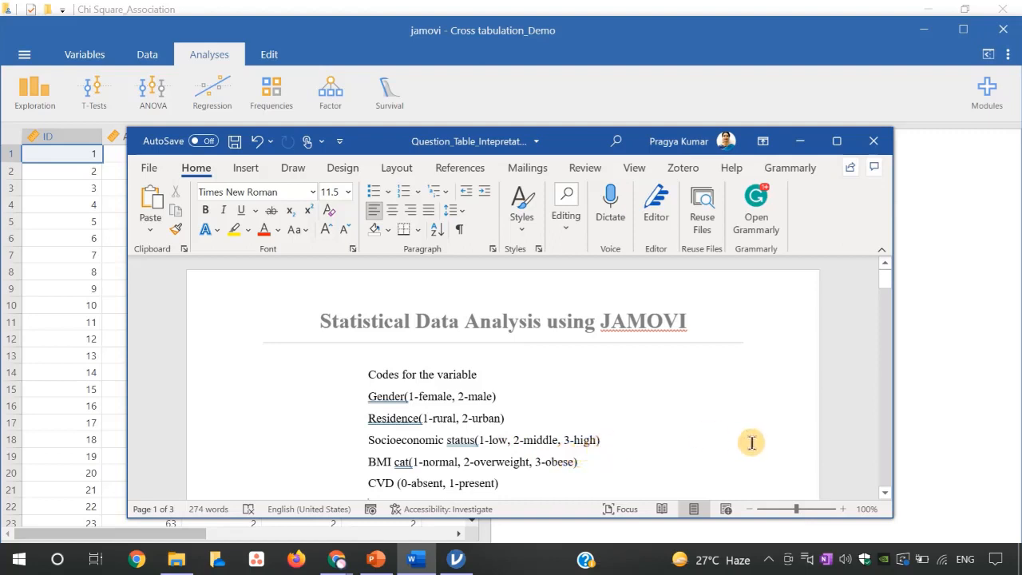
pyautogui.click(885, 493)
pyautogui.click(885, 493)
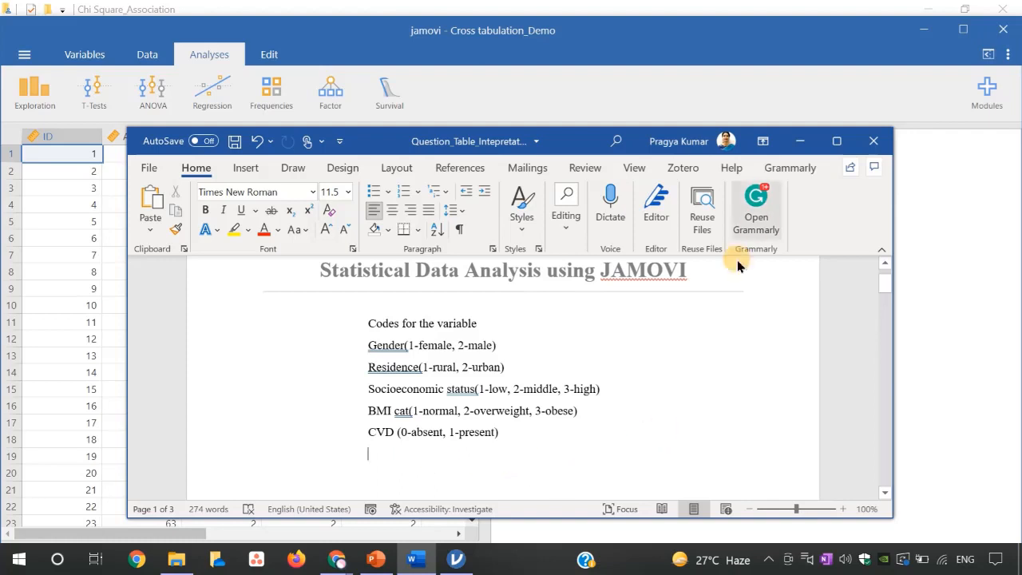
pyautogui.click(799, 141)
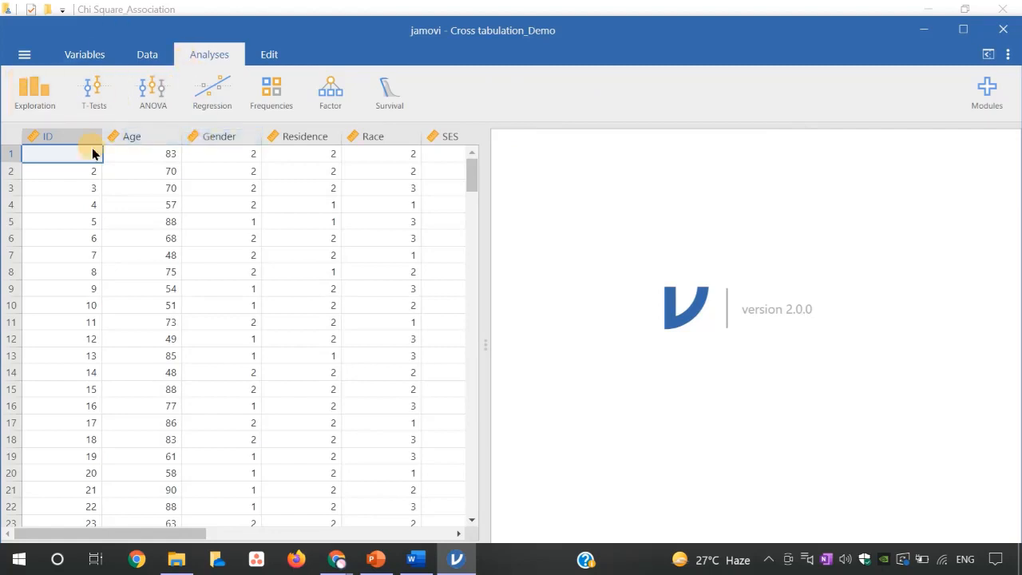
# - Open the variable editor and set the Age variable's data type to Integer
pyautogui.click(89, 57)
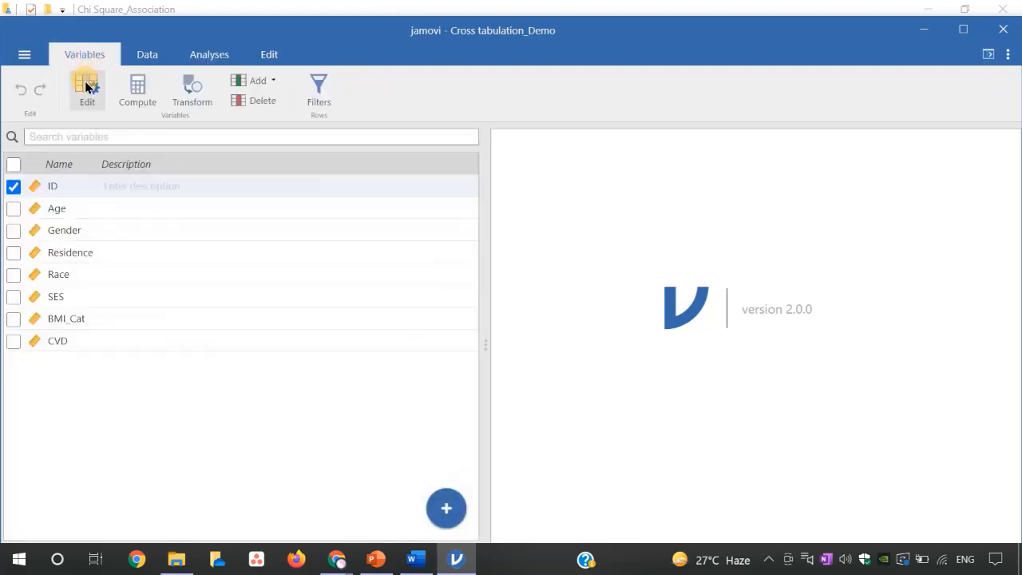
pyautogui.click(86, 87)
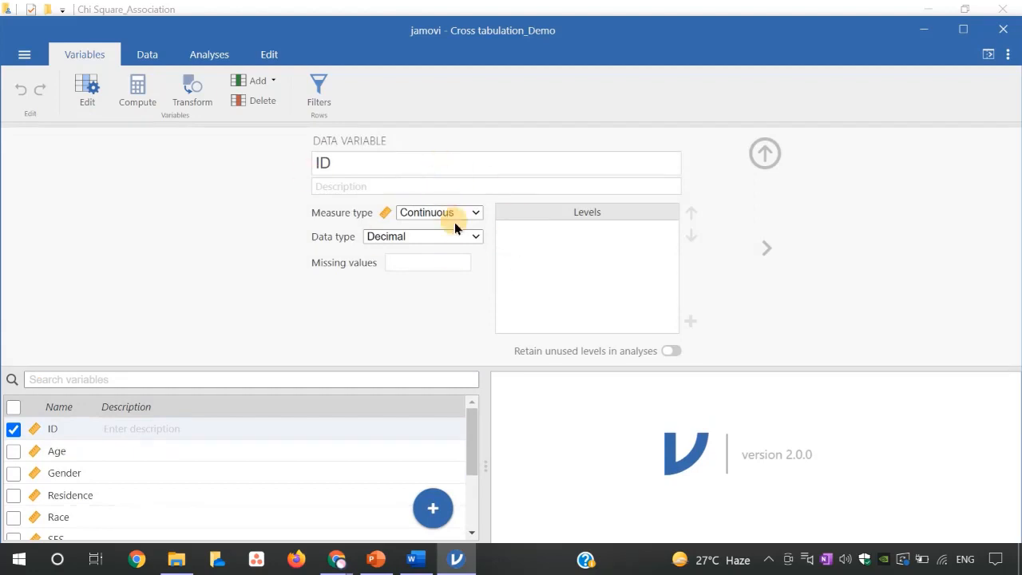
pyautogui.click(763, 248)
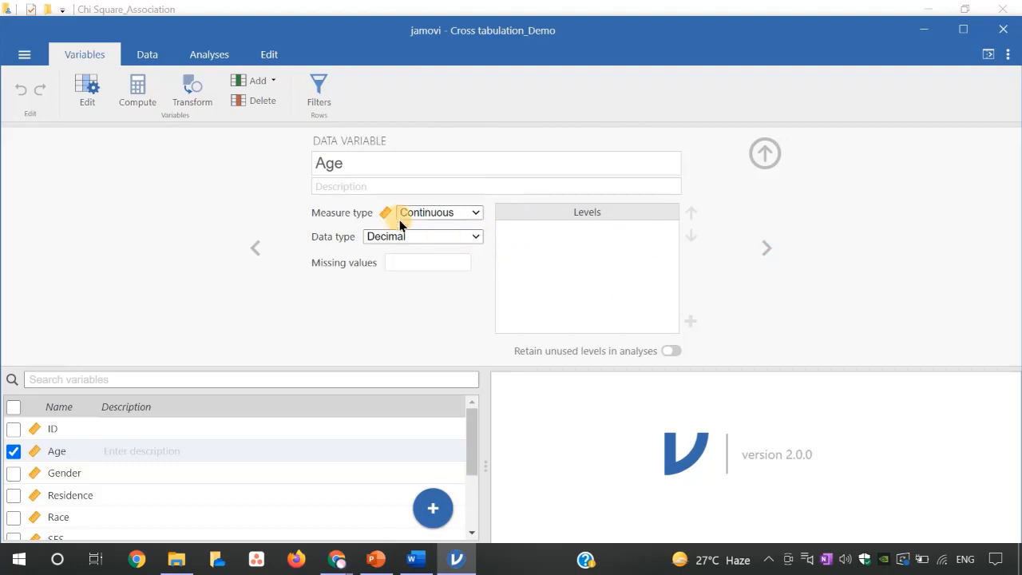
pyautogui.click(476, 237)
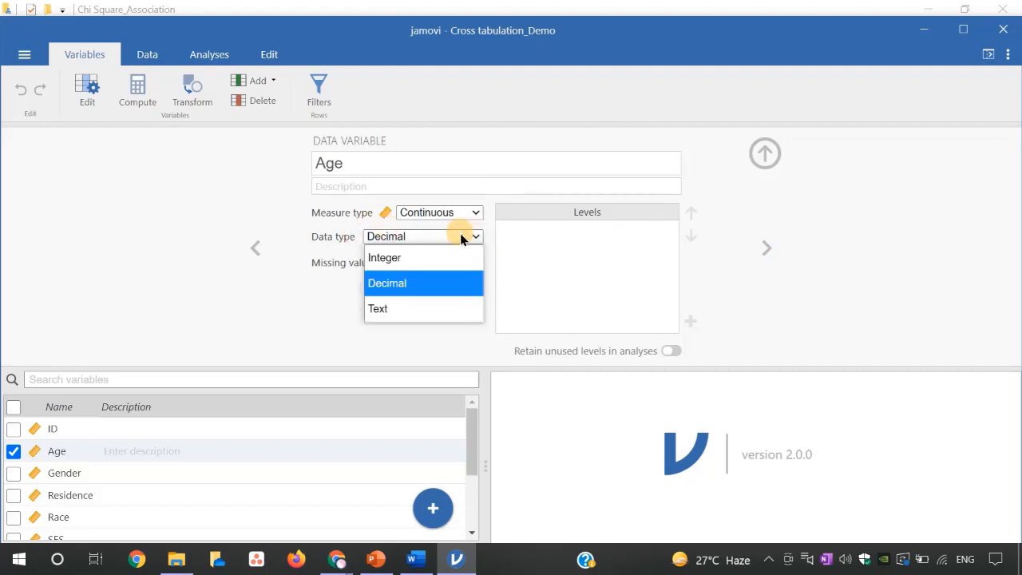
pyautogui.click(413, 258)
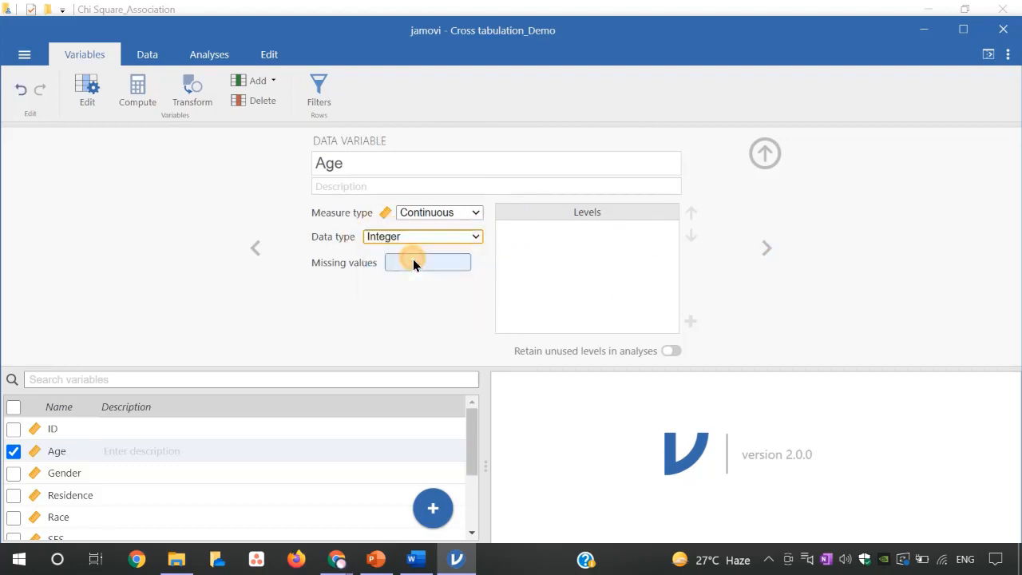
# - Set the Gender variable's measure type to Nominal, keeping its data type as Text
pyautogui.click(768, 245)
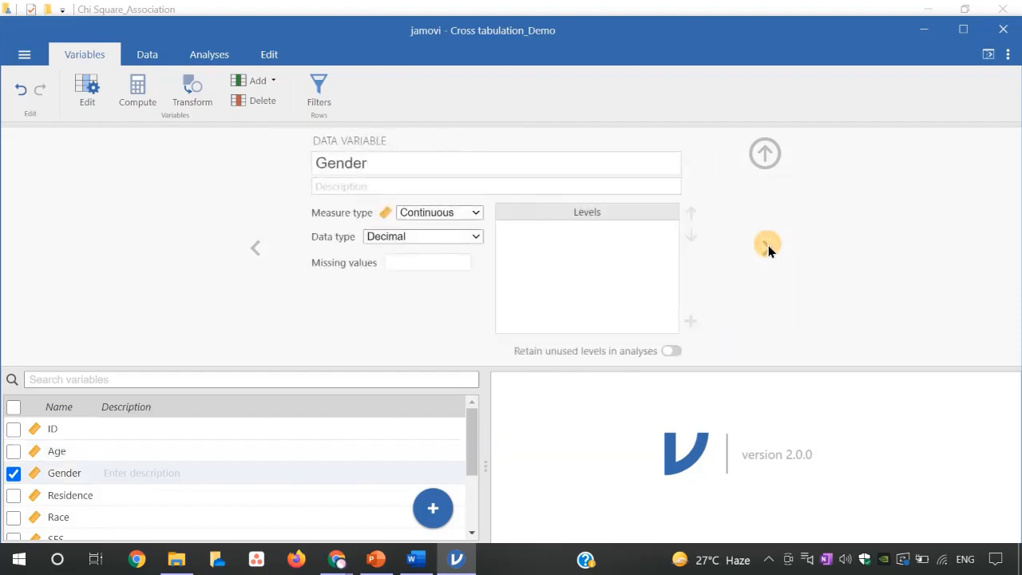
pyautogui.click(477, 211)
pyautogui.click(462, 231)
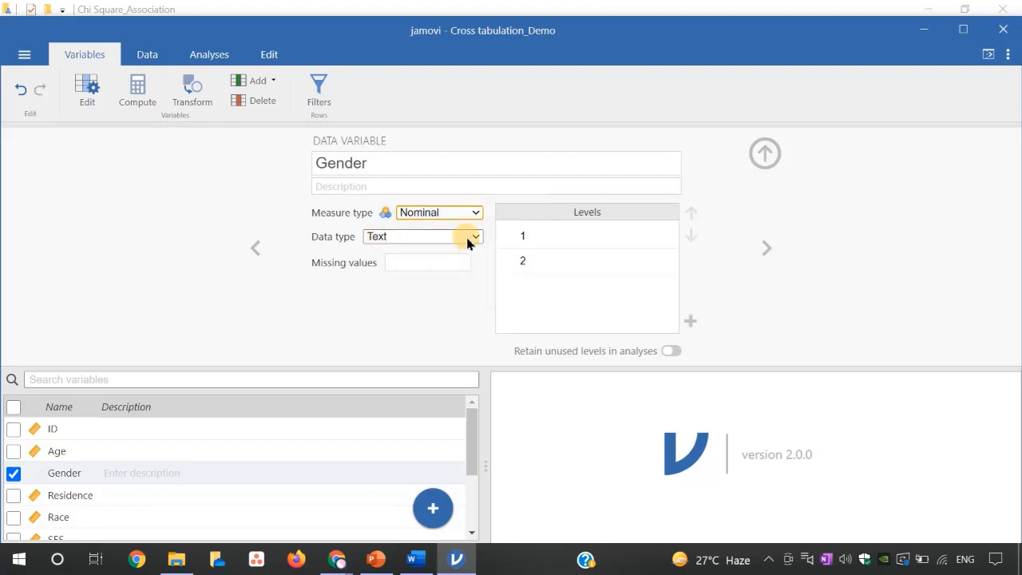
pyautogui.click(478, 236)
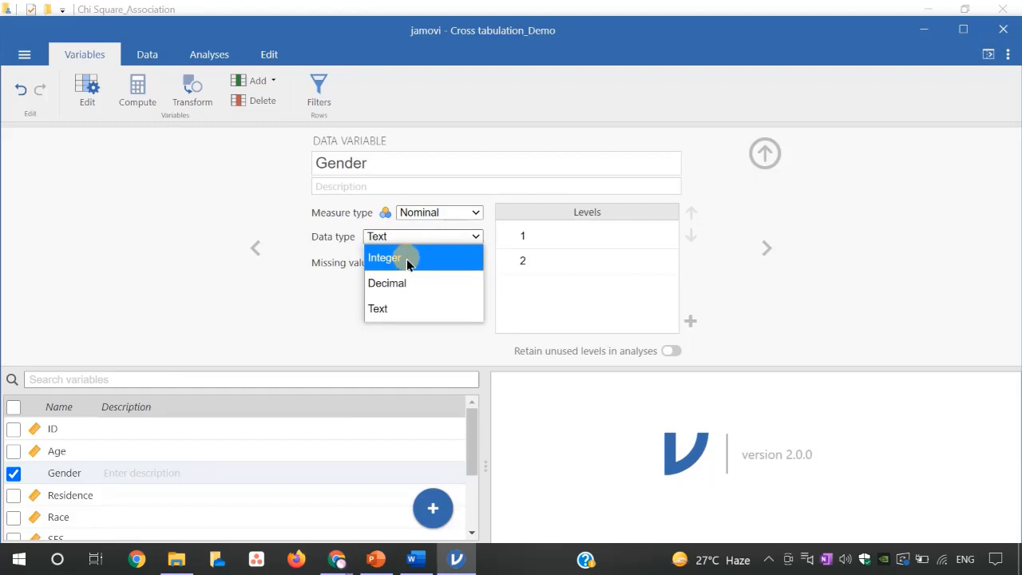
pyautogui.click(479, 235)
# - Label the Gender levels: 1 as female and 2 as male
pyautogui.click(551, 233)
pyautogui.doubleClick(551, 231)
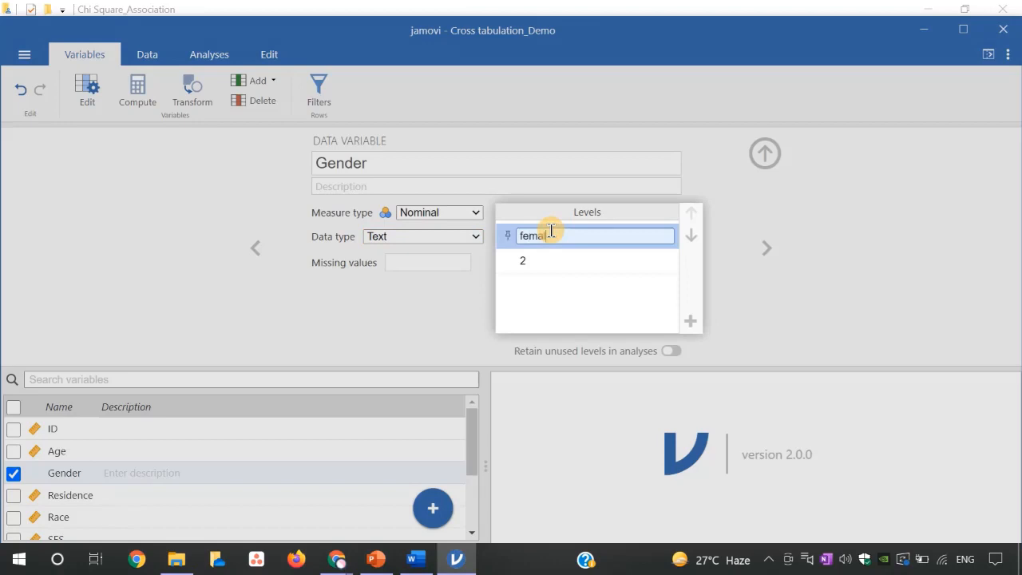
pyautogui.write('female')
pyautogui.click(551, 261)
pyautogui.doubleClick(553, 262)
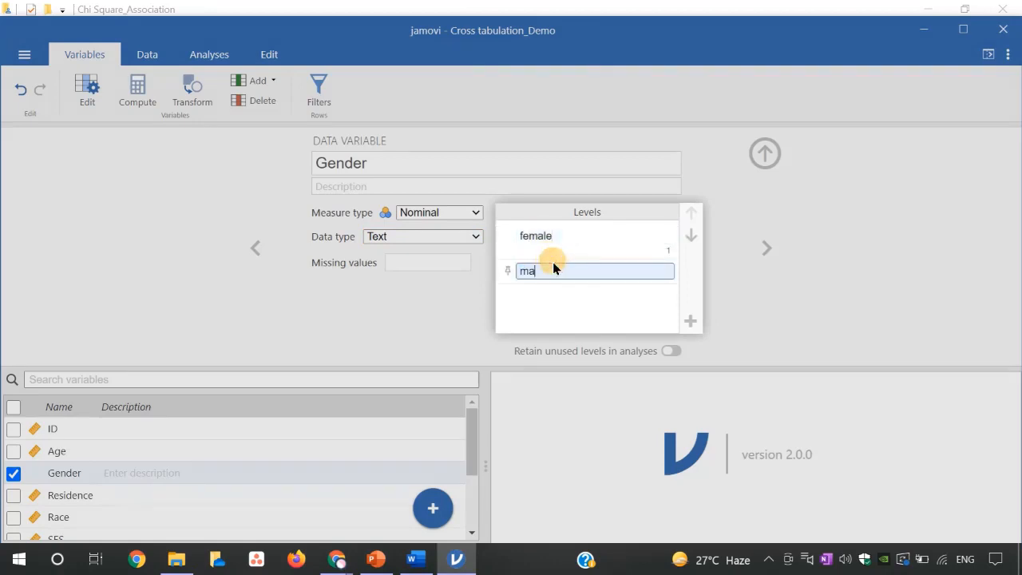
pyautogui.write('male')
pyautogui.click(571, 293)
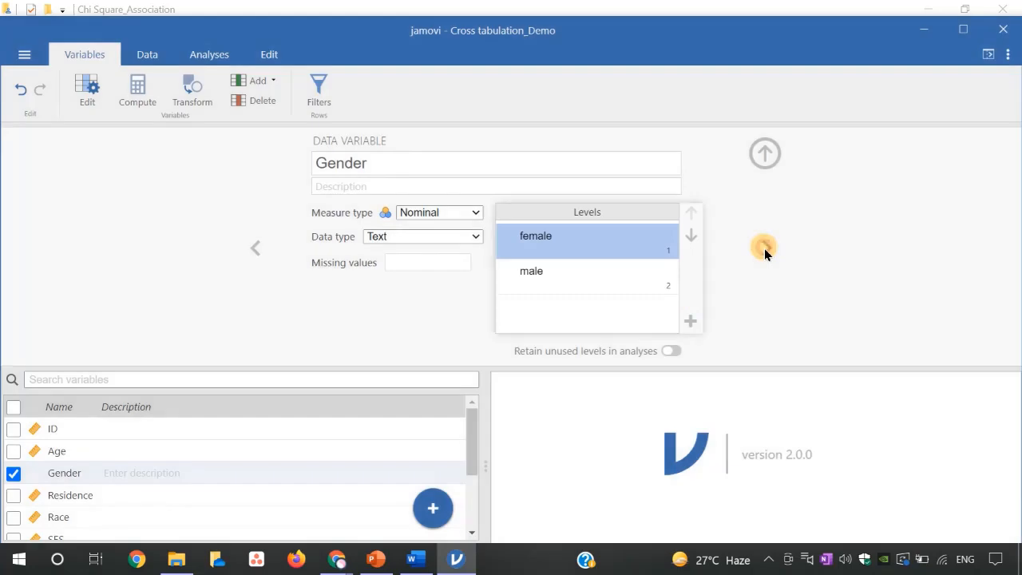
# - Set the Residence variable to Nominal and label level 1 as Rural and level 2 as urban
pyautogui.click(764, 248)
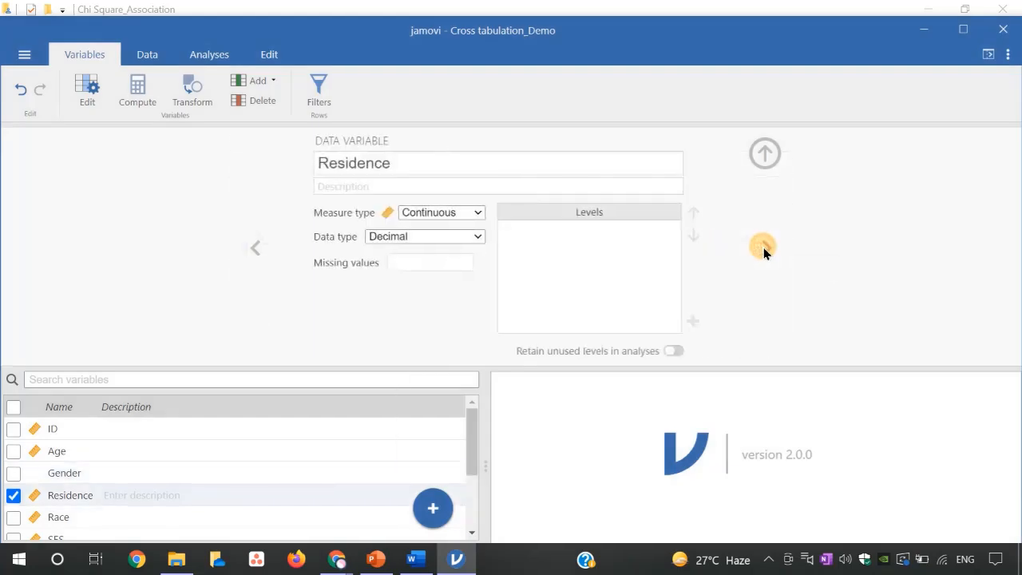
pyautogui.click(476, 213)
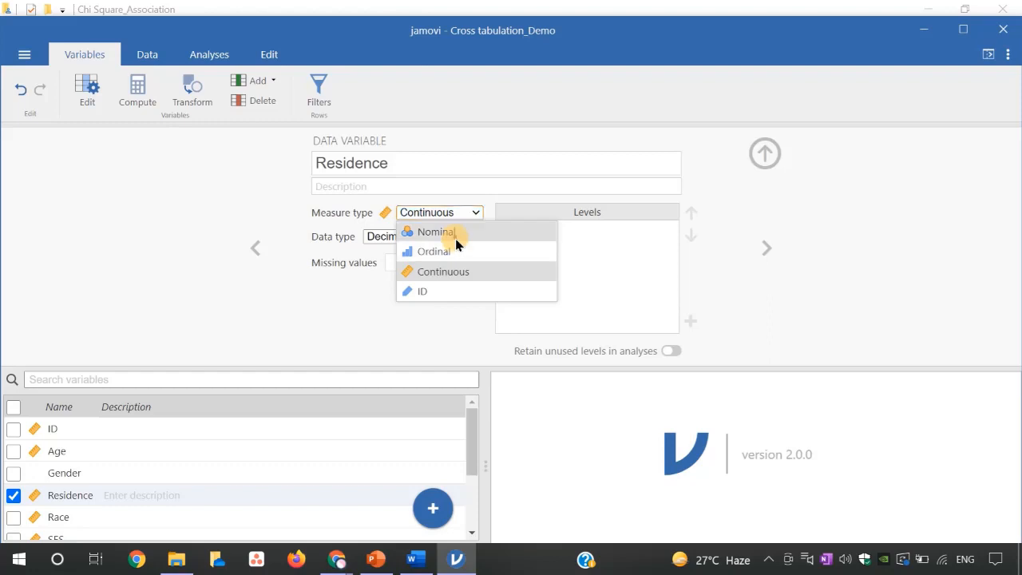
pyautogui.click(455, 239)
pyautogui.click(523, 236)
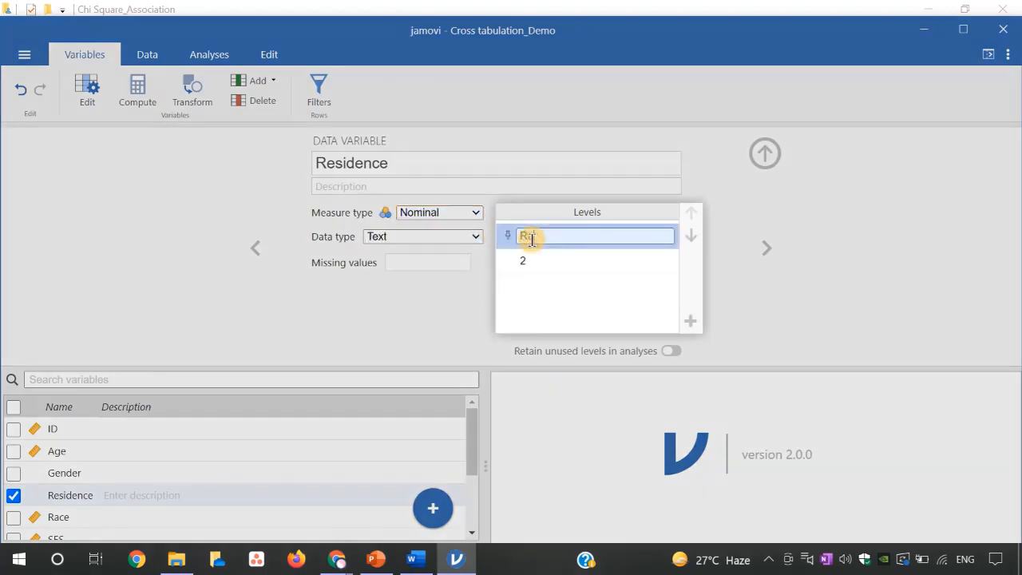
pyautogui.click(531, 260)
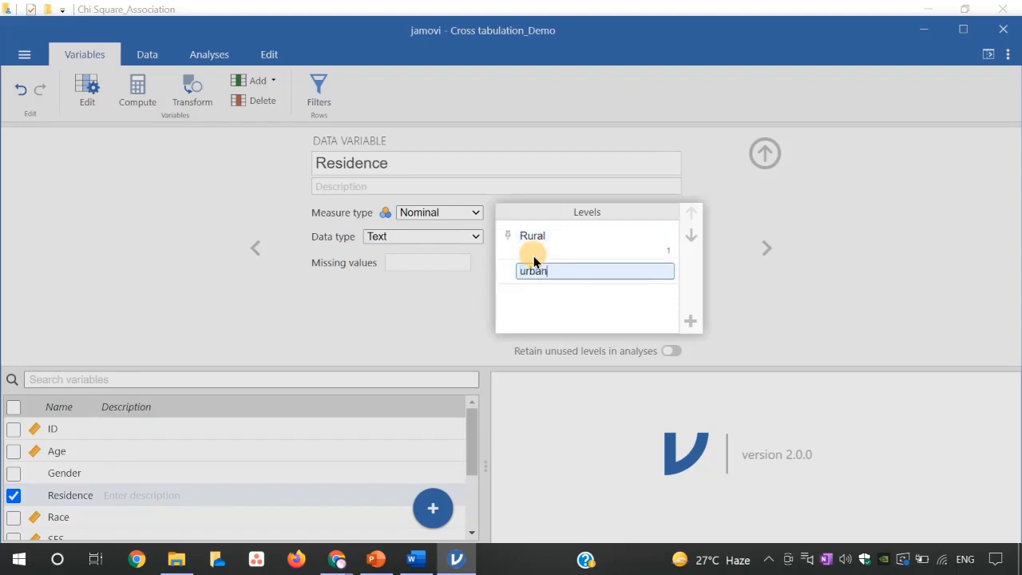
# - Recheck the variable code list in the Word document and return to the Residence variable in jamovi
pyautogui.moveTo(416, 559)
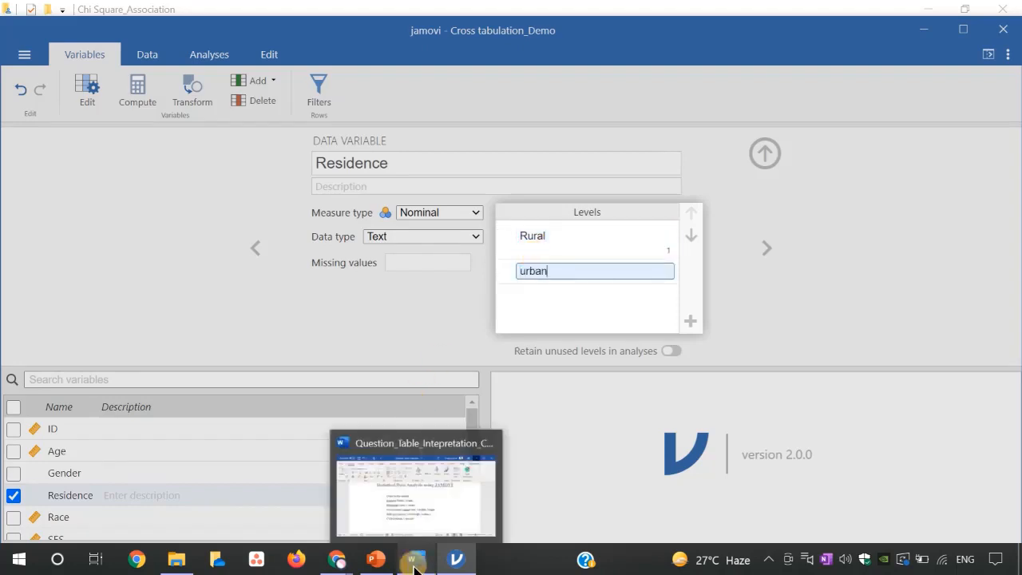
pyautogui.click(428, 520)
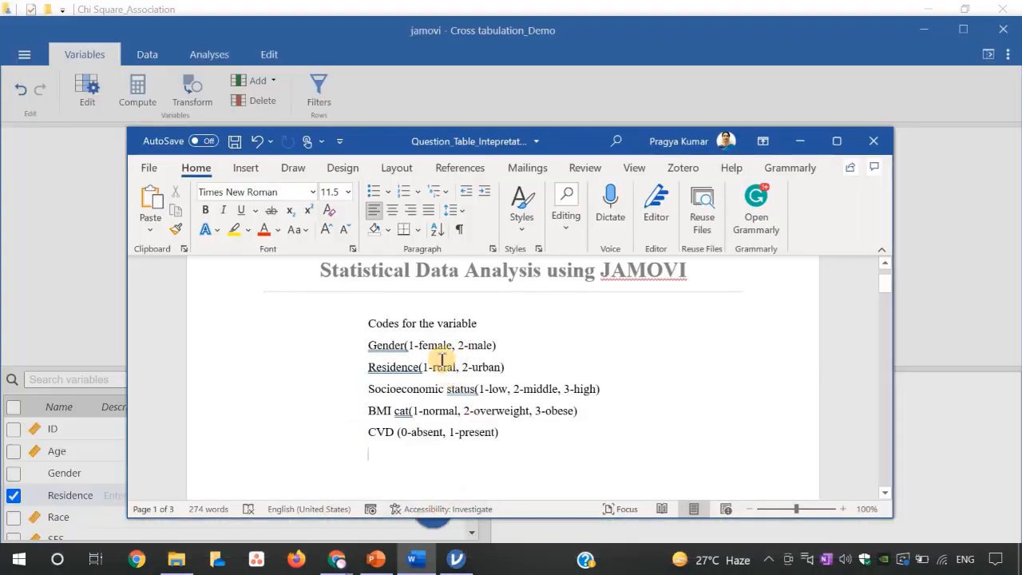
pyautogui.click(800, 141)
pyautogui.click(768, 245)
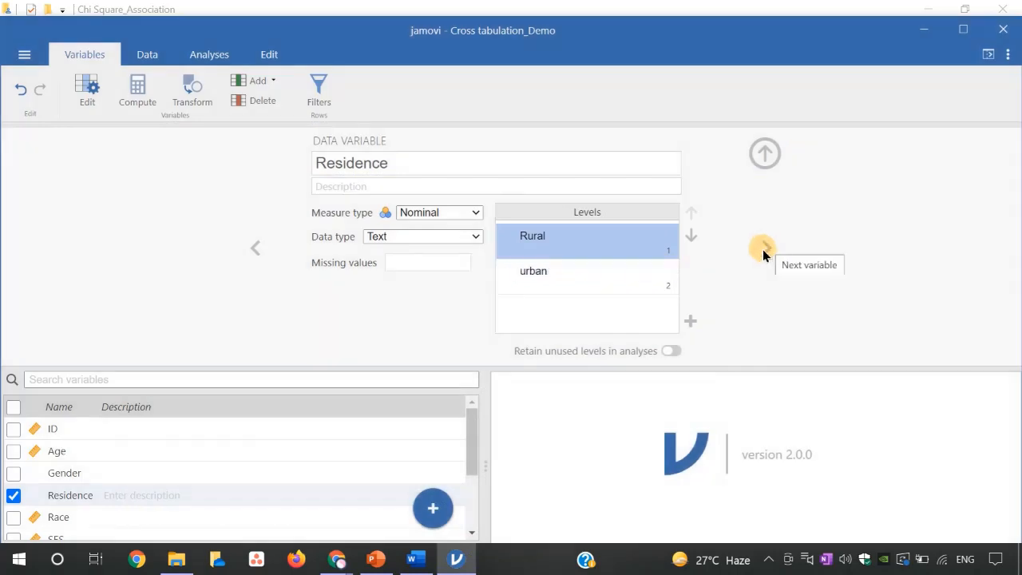
# - Set the Race variable to Nominal and label levels 1, 2 and 3 as White, Black and others
pyautogui.click(767, 248)
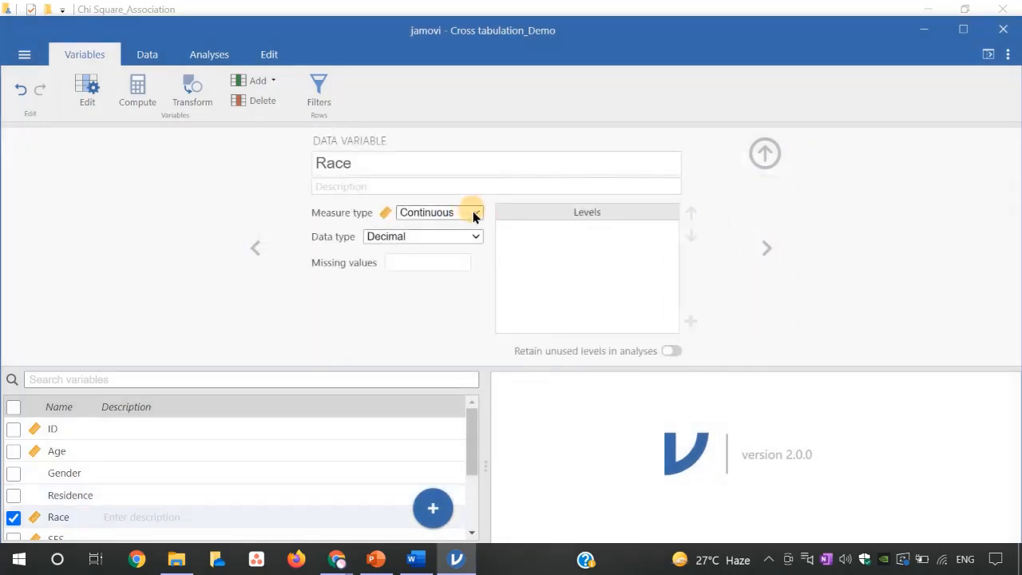
pyautogui.click(472, 216)
pyautogui.click(452, 231)
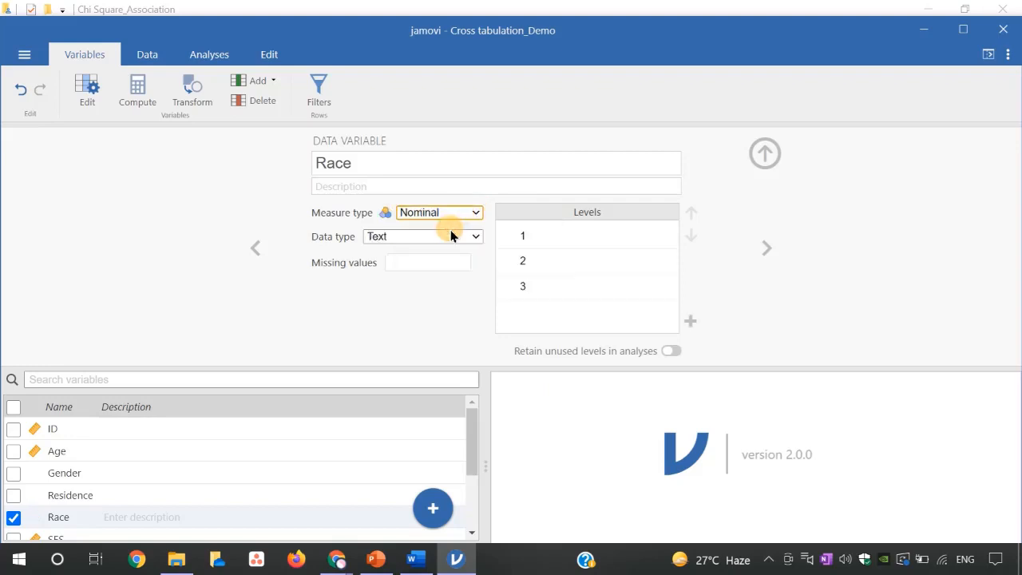
pyautogui.click(533, 235)
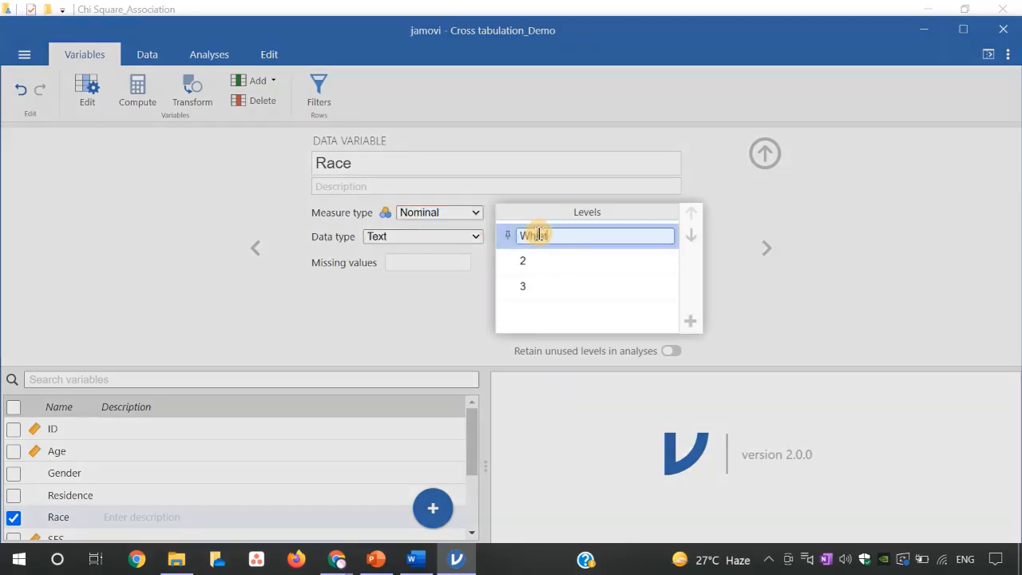
pyautogui.click(543, 295)
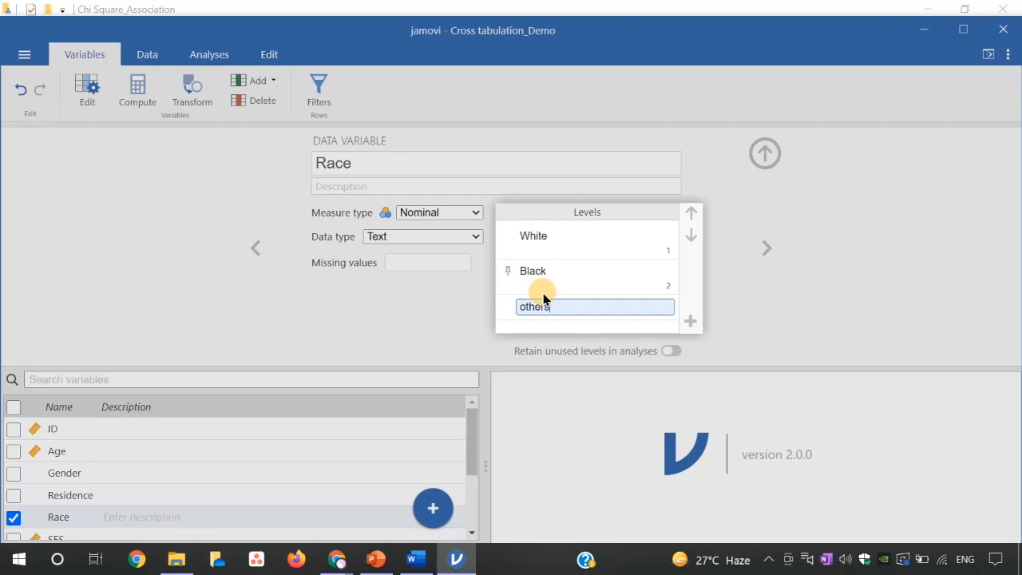
pyautogui.press('Return')
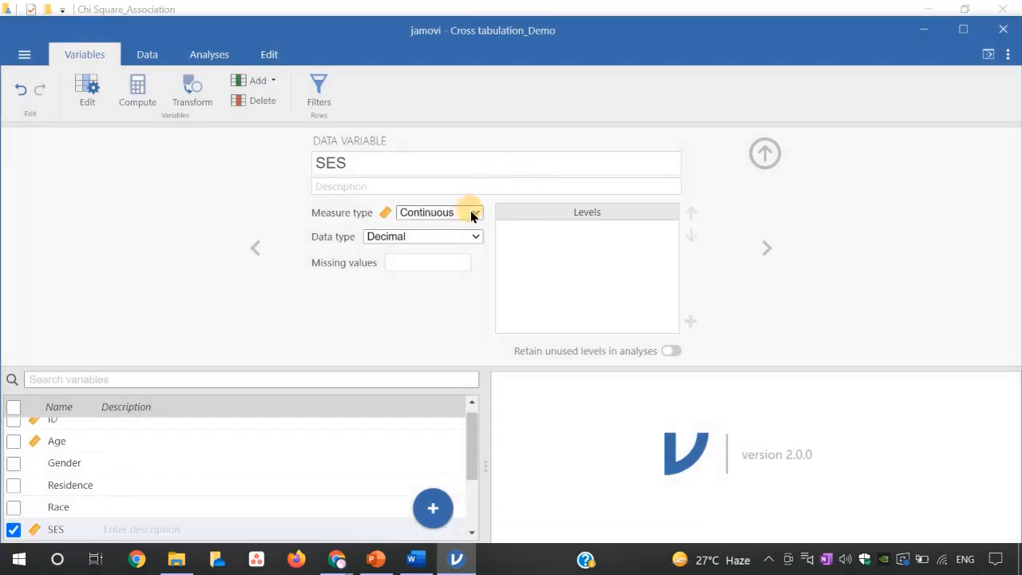
# - Set the SES variable to Ordinal and label levels 1, 2 and 3 as low, middle and high
pyautogui.click(472, 214)
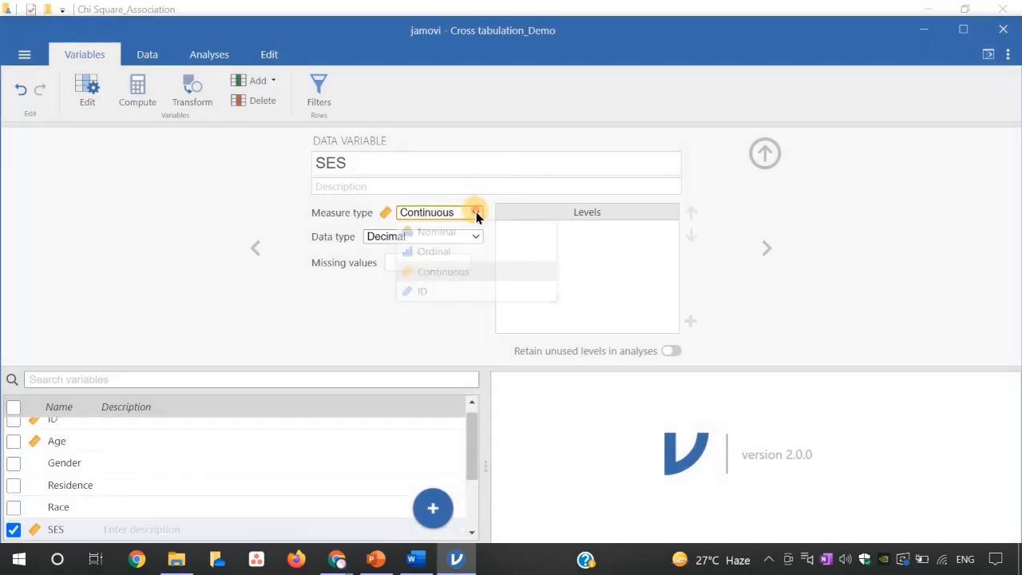
pyautogui.click(452, 251)
pyautogui.click(541, 231)
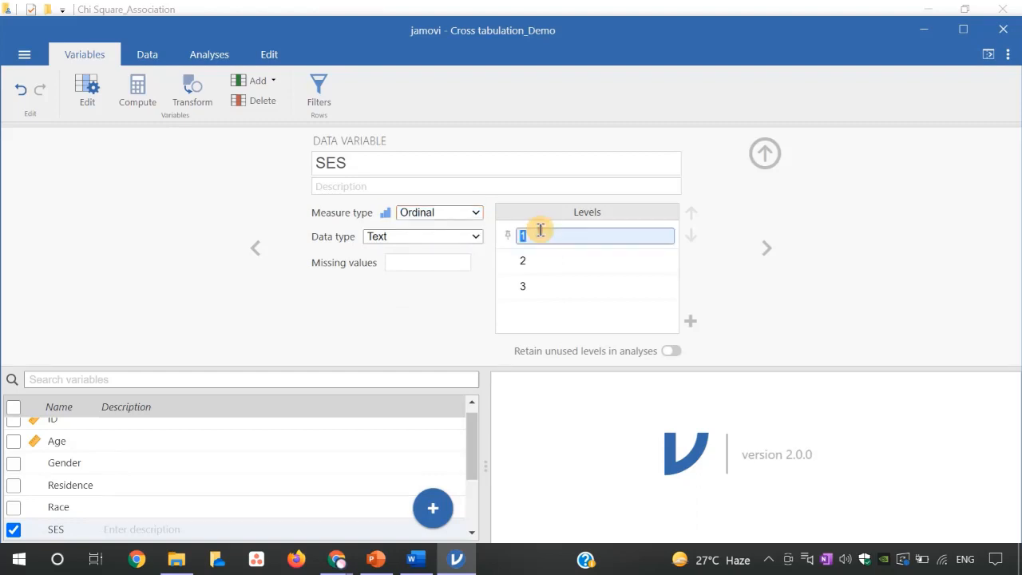
pyautogui.write('low')
pyautogui.click(538, 260)
pyautogui.write('middle')
pyautogui.click(538, 294)
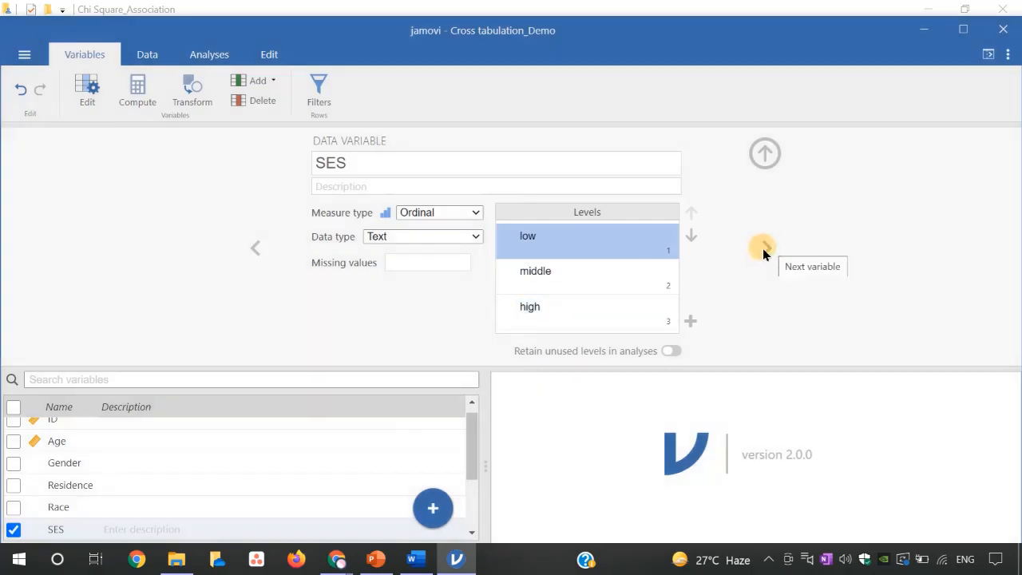
# - Set the BMI_Cat variable to Ordinal and label levels 1, 2 and 3 as normal, overweight and obese
pyautogui.click(763, 248)
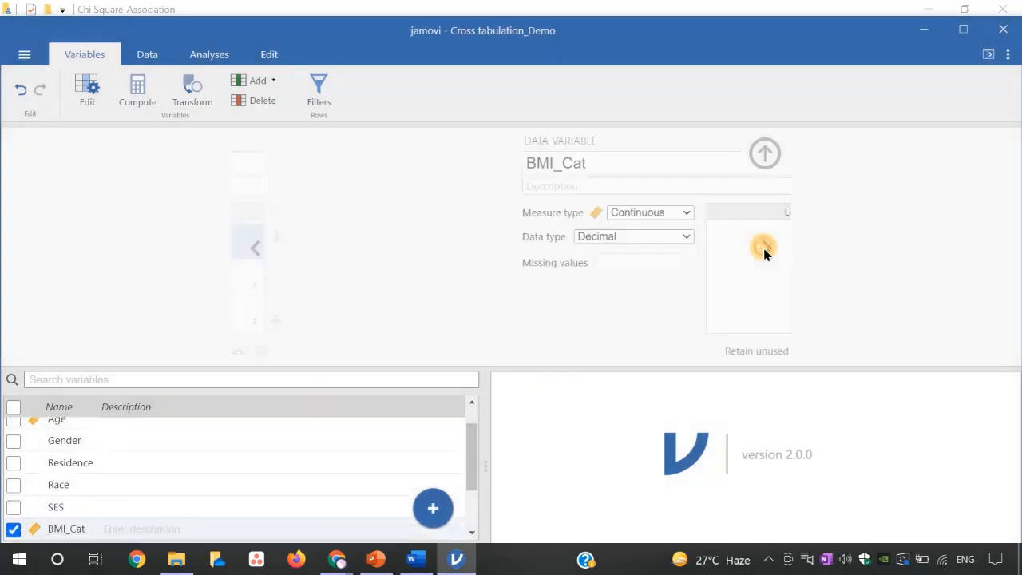
pyautogui.click(471, 214)
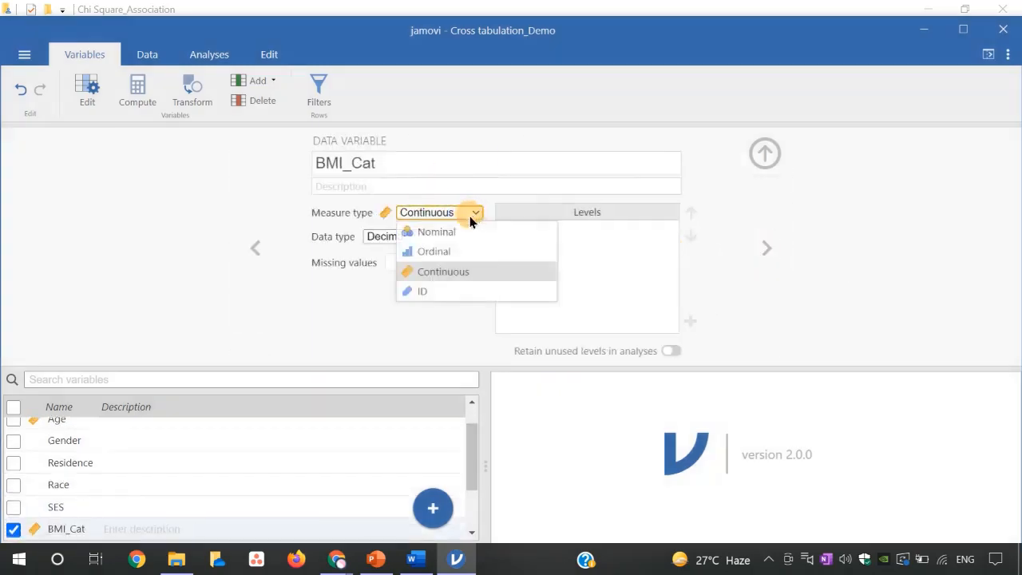
pyautogui.click(456, 230)
pyautogui.click(477, 211)
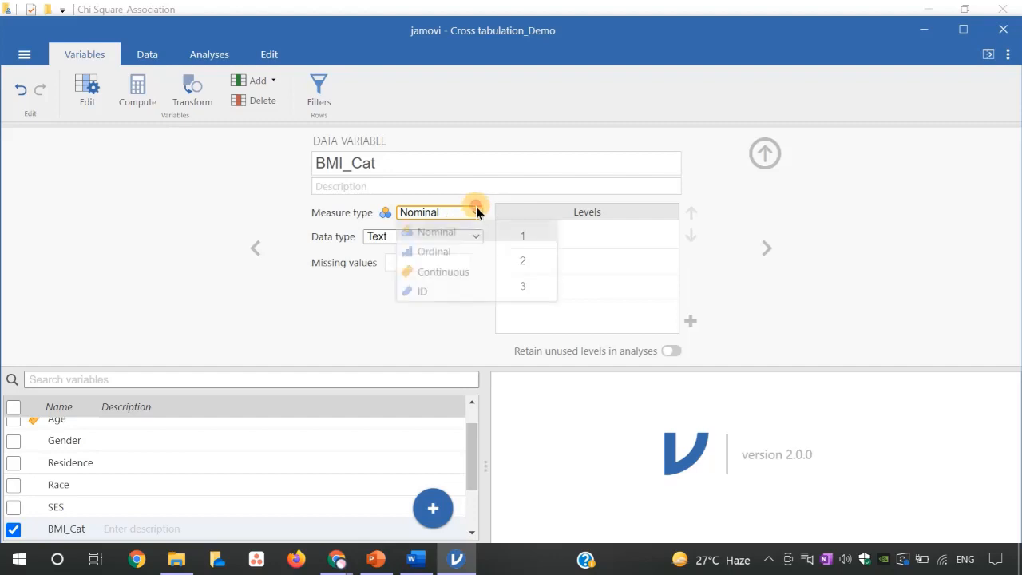
pyautogui.click(459, 252)
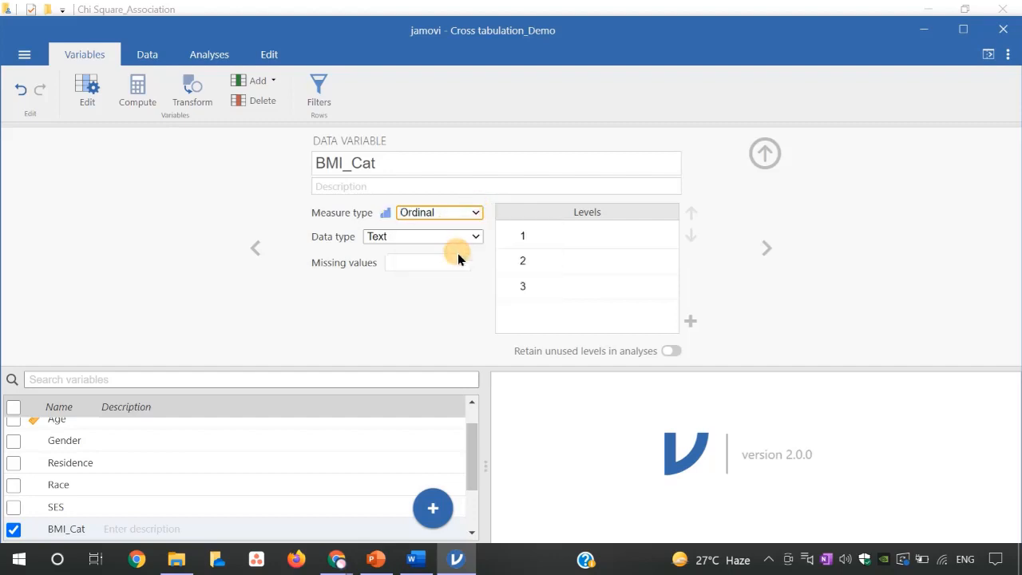
pyautogui.click(525, 236)
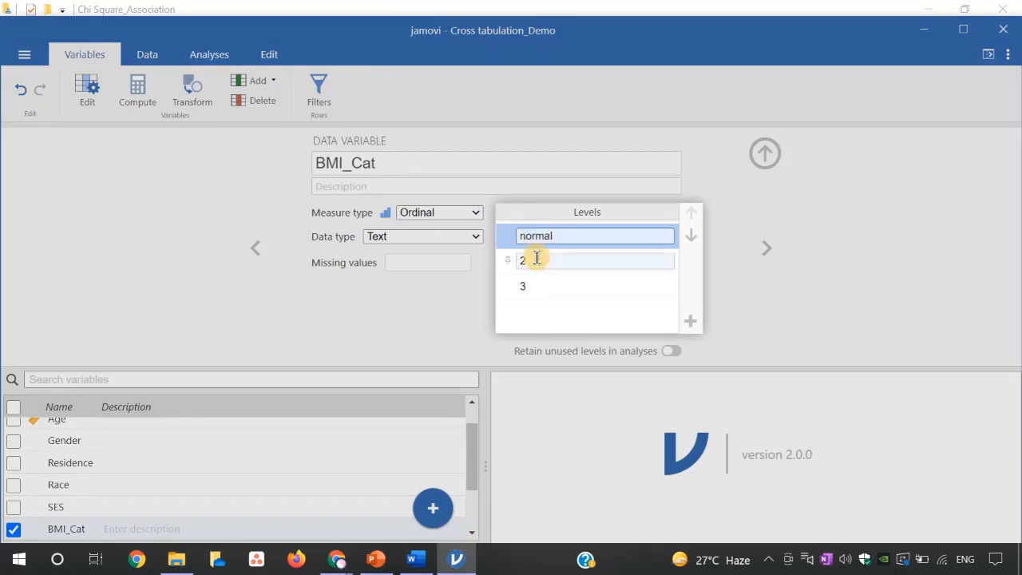
pyautogui.click(533, 260)
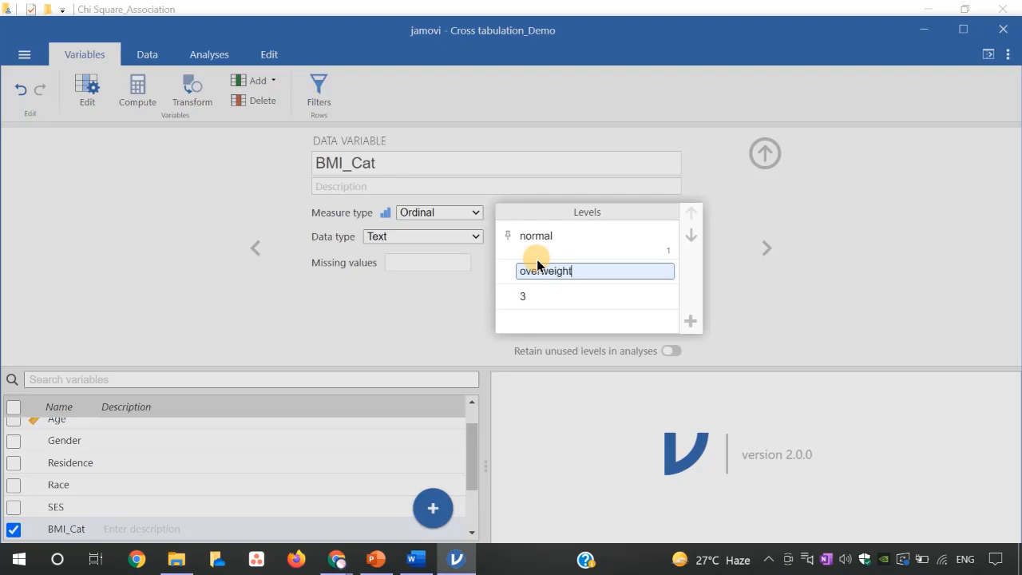
pyautogui.click(542, 295)
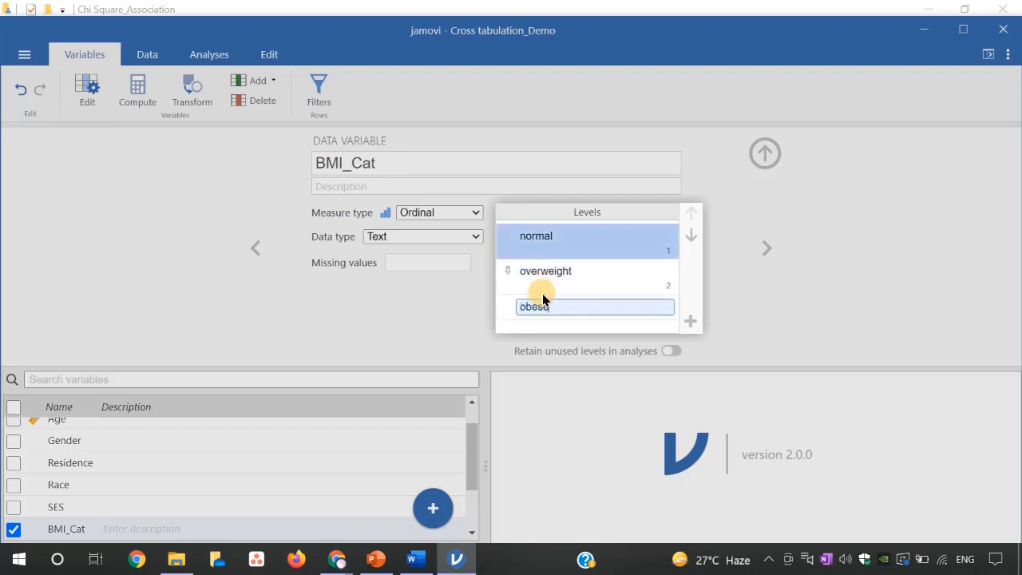
# - Set the CVD variable to Nominal and label level 0 as absence and level 1 as presence
pyautogui.click(764, 244)
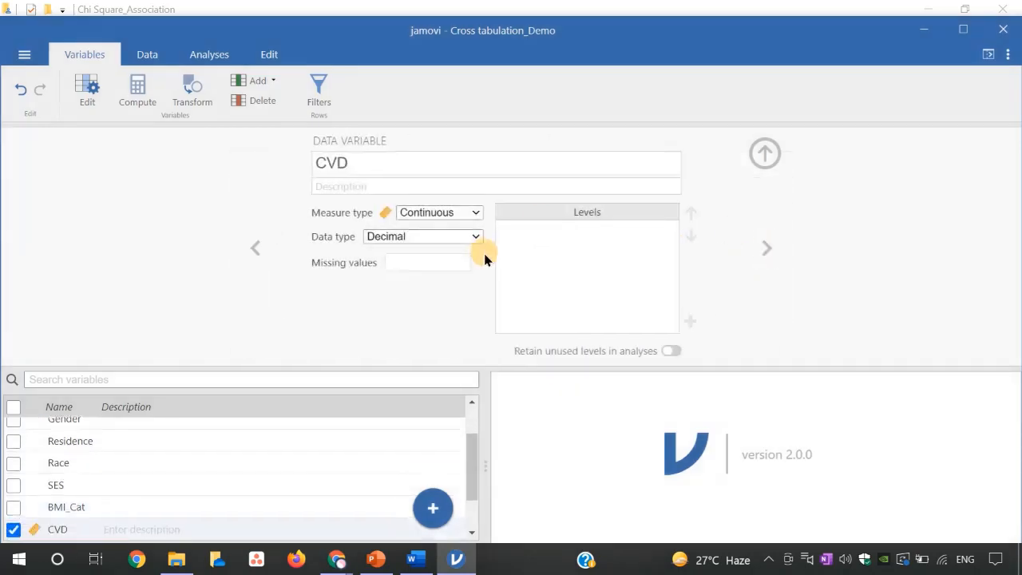
pyautogui.click(472, 213)
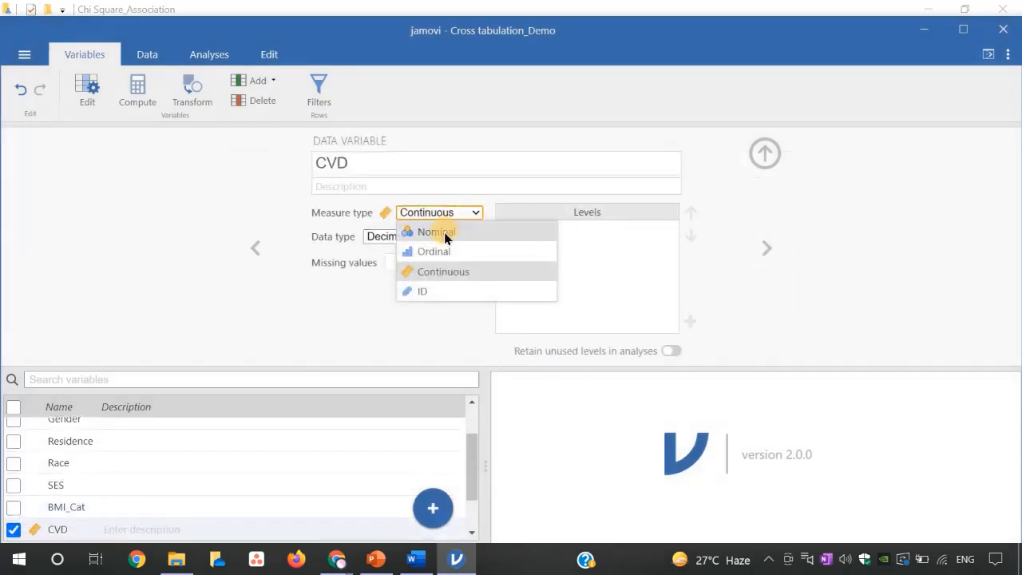
pyautogui.click(445, 232)
pyautogui.click(527, 235)
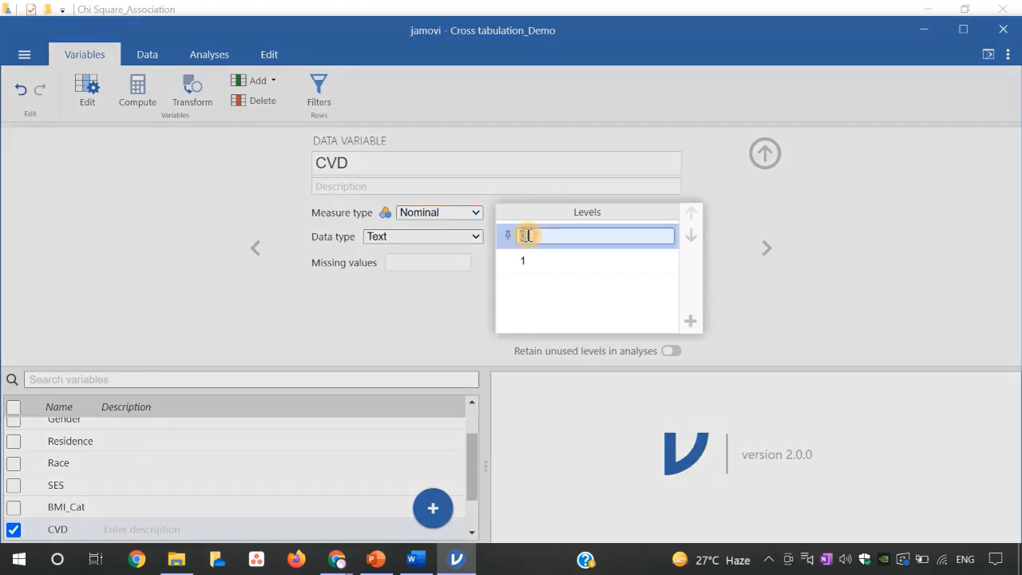
pyautogui.write('absence')
pyautogui.click(539, 259)
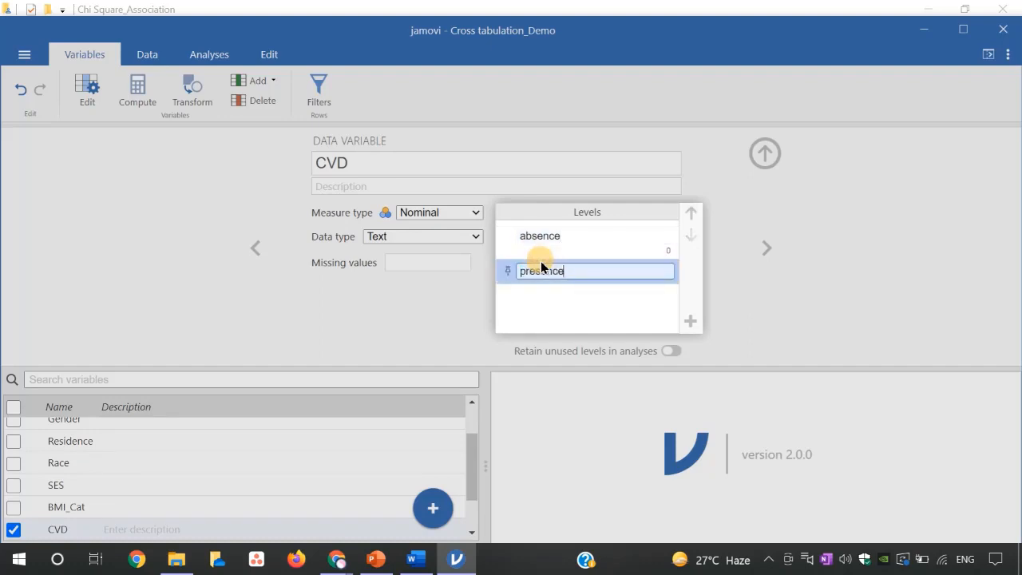
pyautogui.click(766, 250)
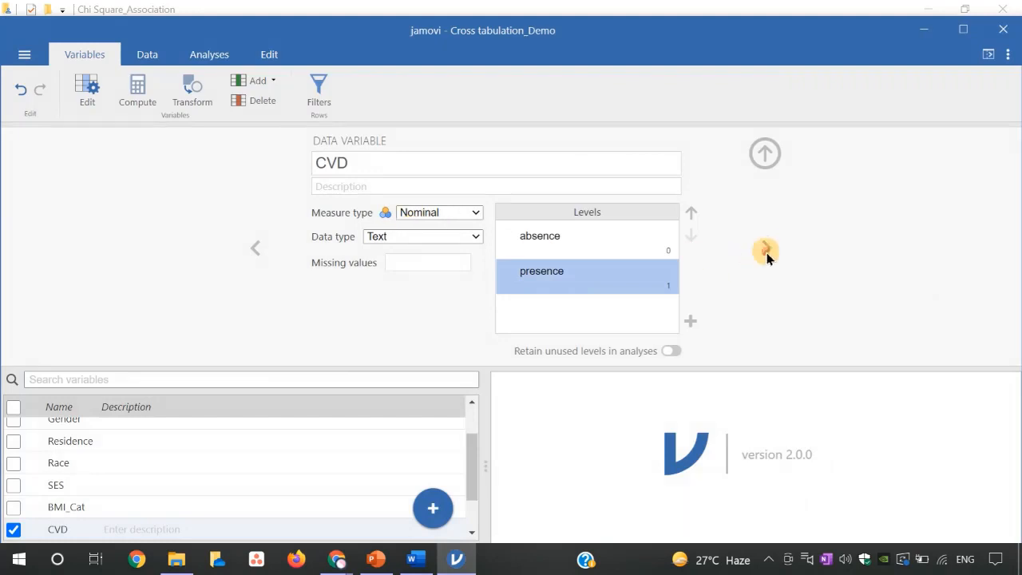
# - Show the data sheet, close the variable setup and check the labelled values across the columns
pyautogui.click(147, 54)
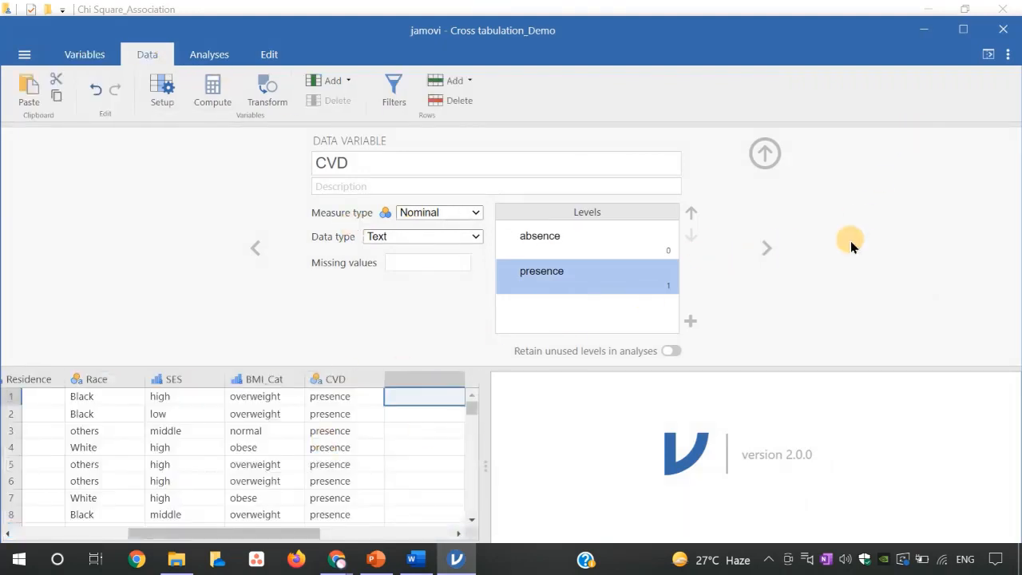
pyautogui.scroll(-2, 472, 401)
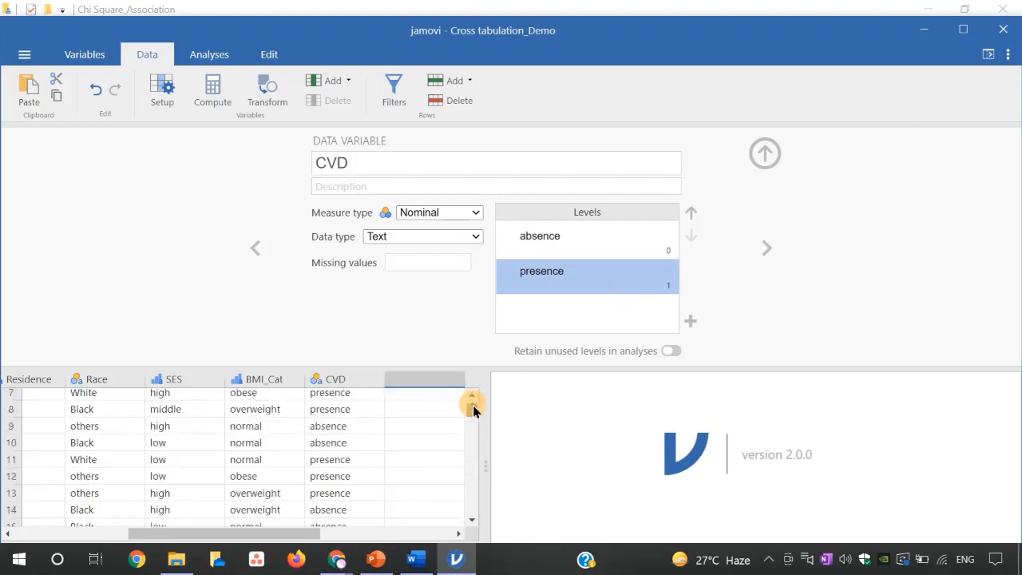
pyautogui.click(764, 153)
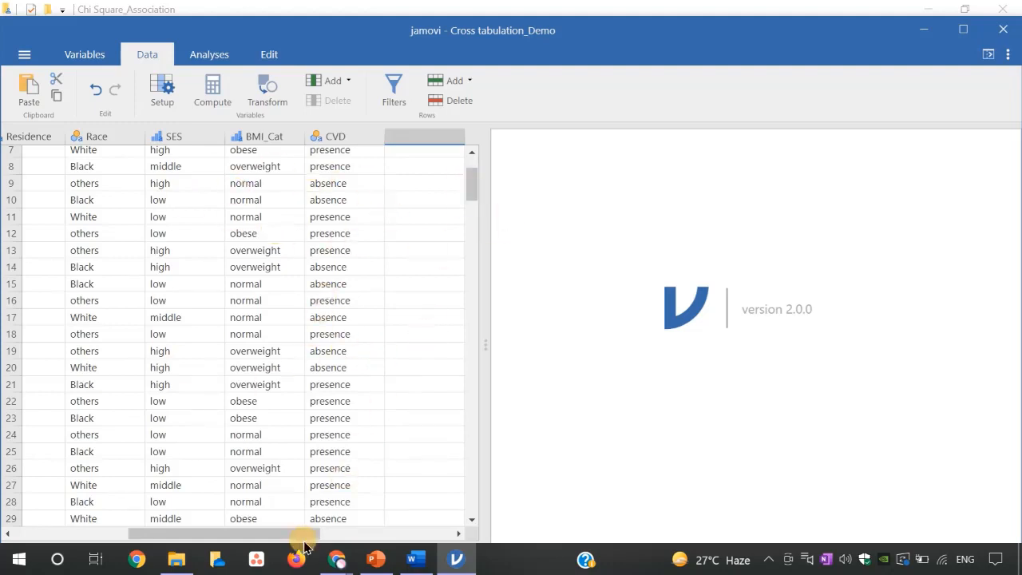
pyautogui.moveTo(300, 535); pyautogui.dragTo(225, 541)
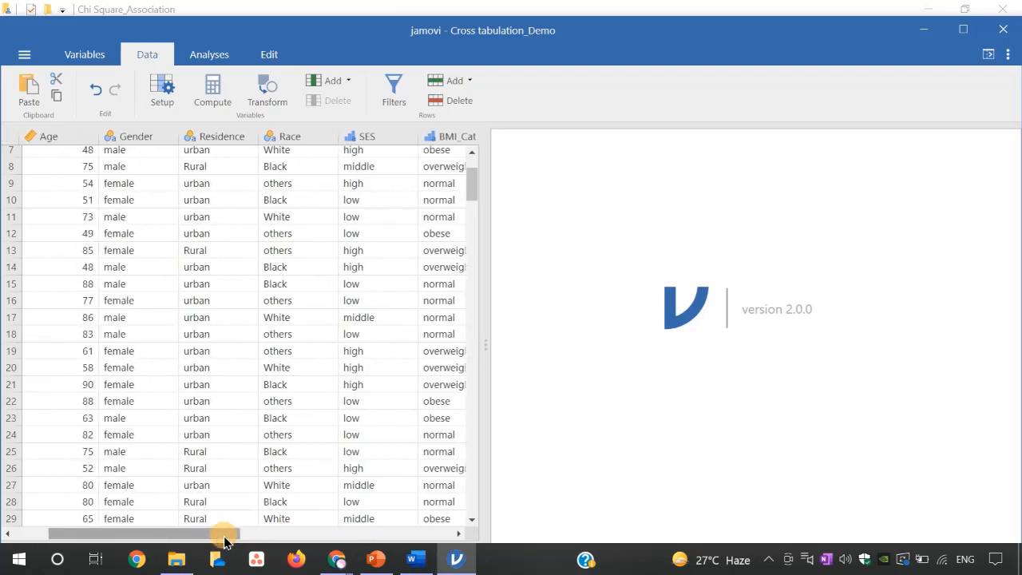
pyautogui.moveTo(474, 187); pyautogui.dragTo(474, 157)
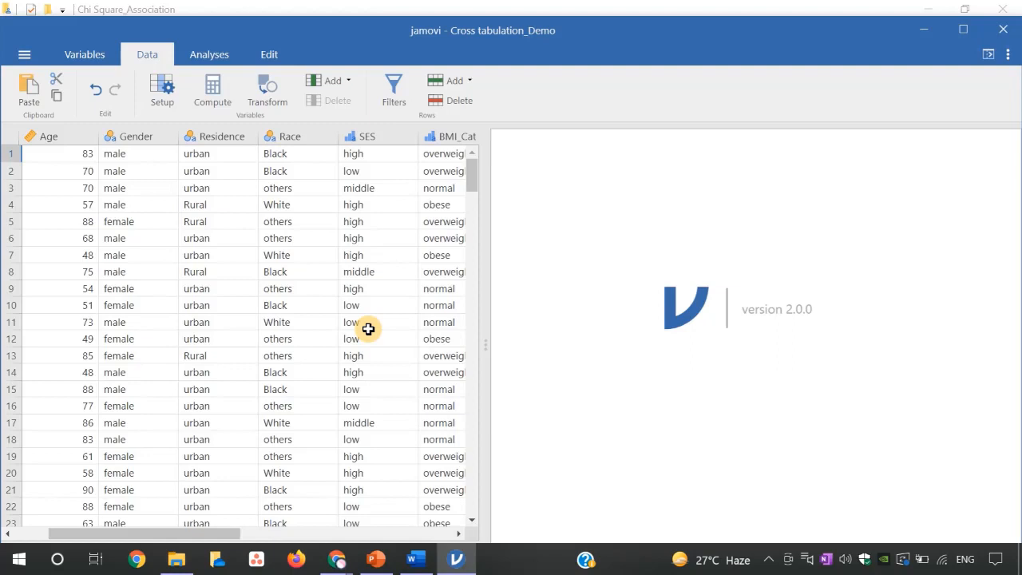
# - Switch to the Word document, maximize it and read the research question and the variable pairs listed for association testing
pyautogui.moveTo(408, 557)
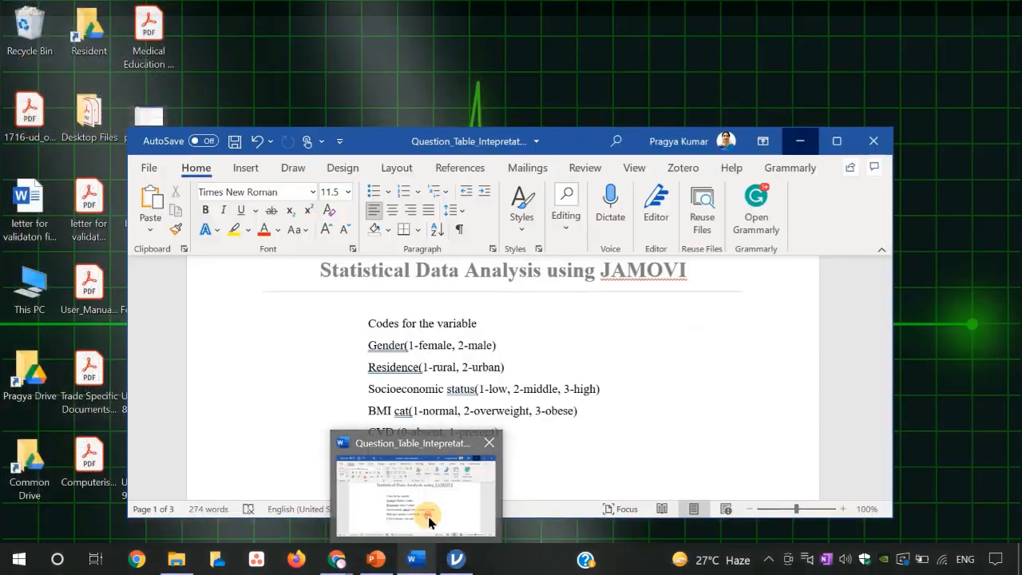
pyautogui.click(429, 520)
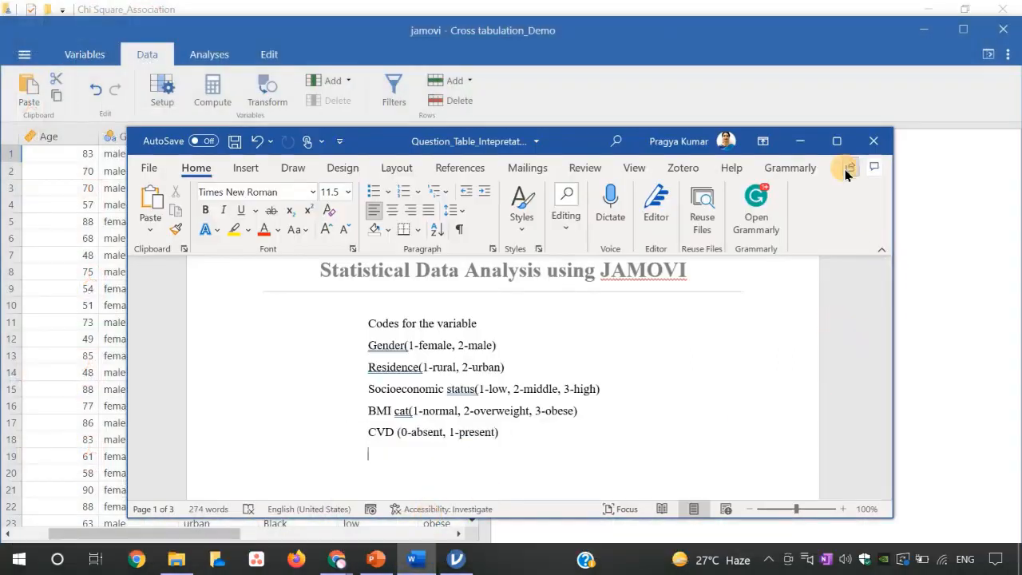
pyautogui.click(837, 142)
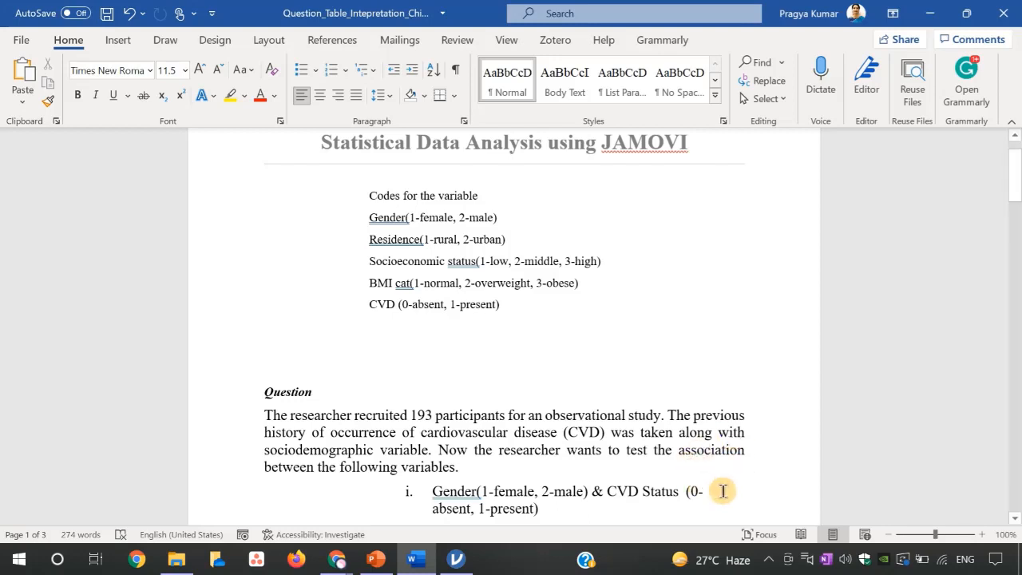
pyautogui.click(719, 490)
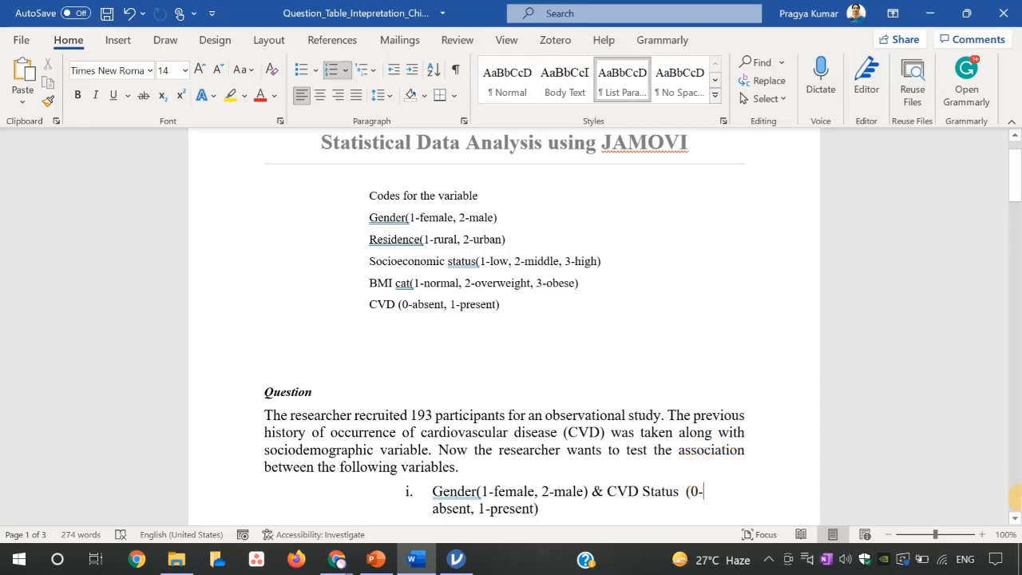
pyautogui.click(1014, 517)
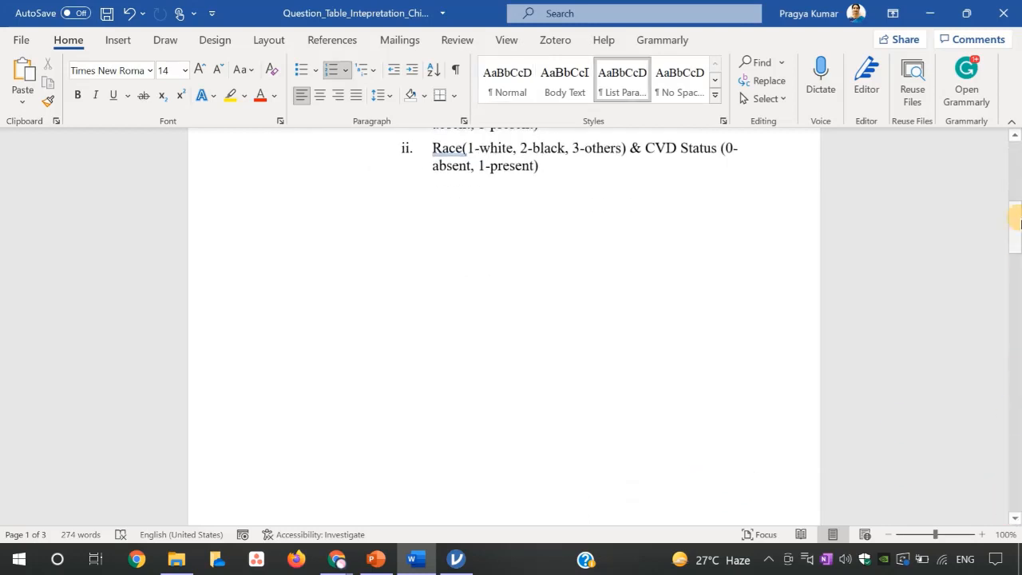
pyautogui.moveTo(1015, 217); pyautogui.dragTo(1016, 203)
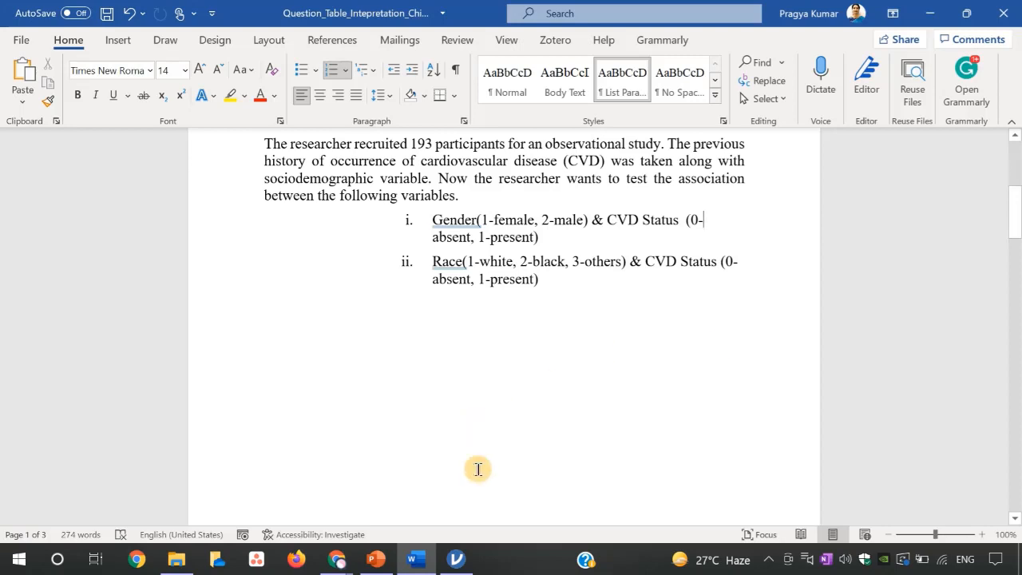
# - Return to jamovi and start the Independent Samples χ² test of association for contingency tables
pyautogui.moveTo(456, 559)
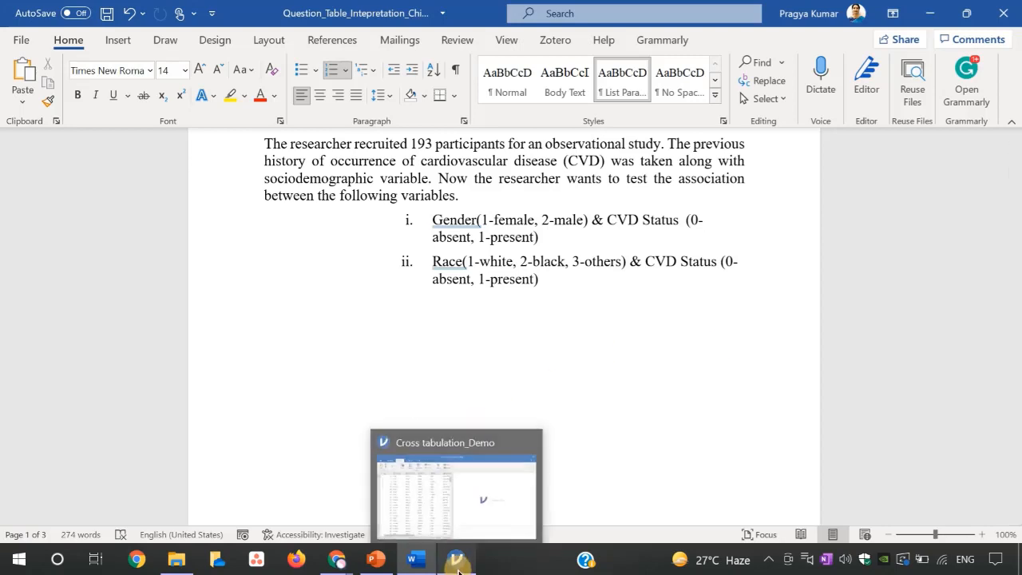
pyautogui.click(447, 510)
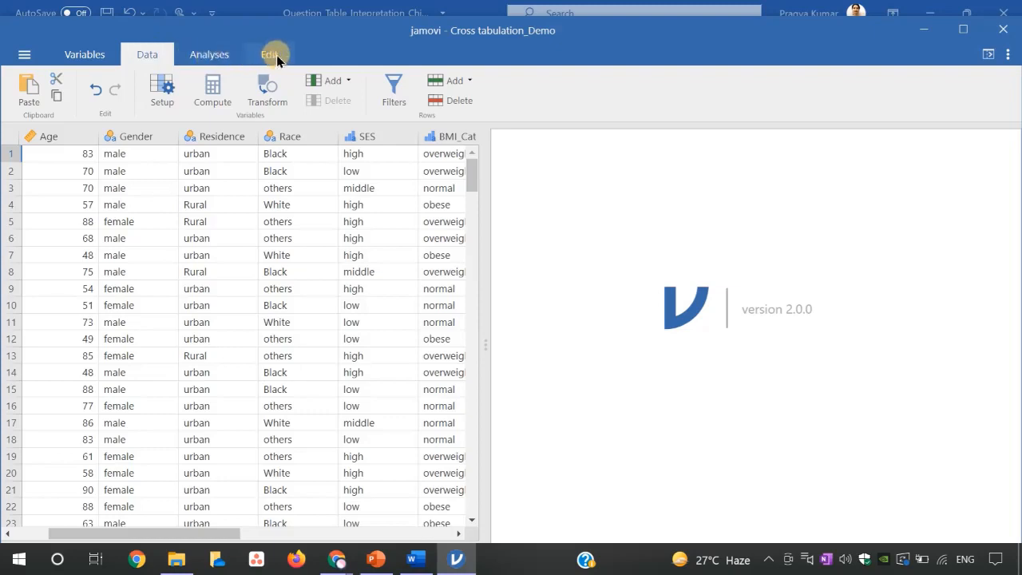
pyautogui.click(225, 59)
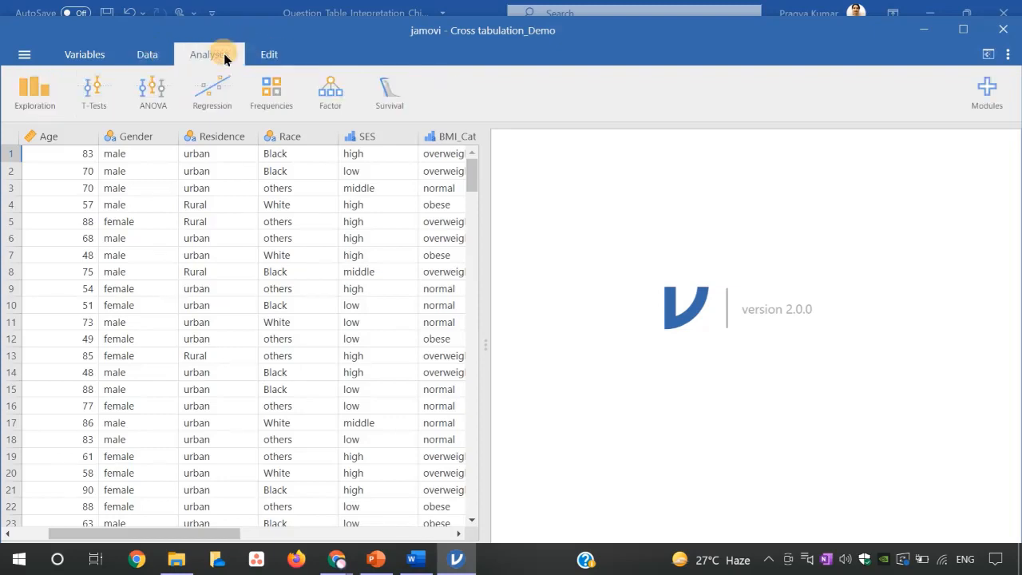
pyautogui.click(35, 94)
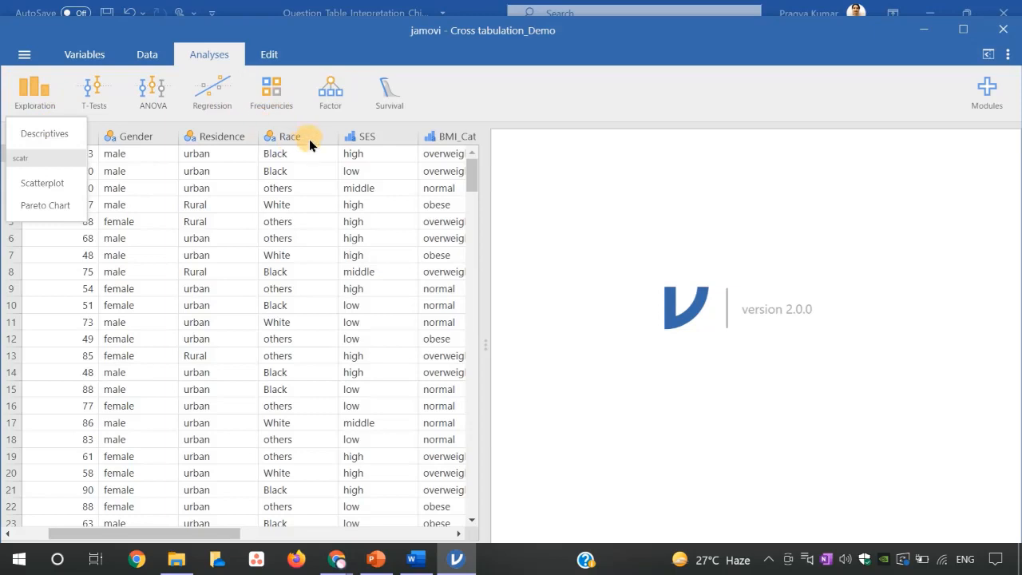
pyautogui.click(284, 94)
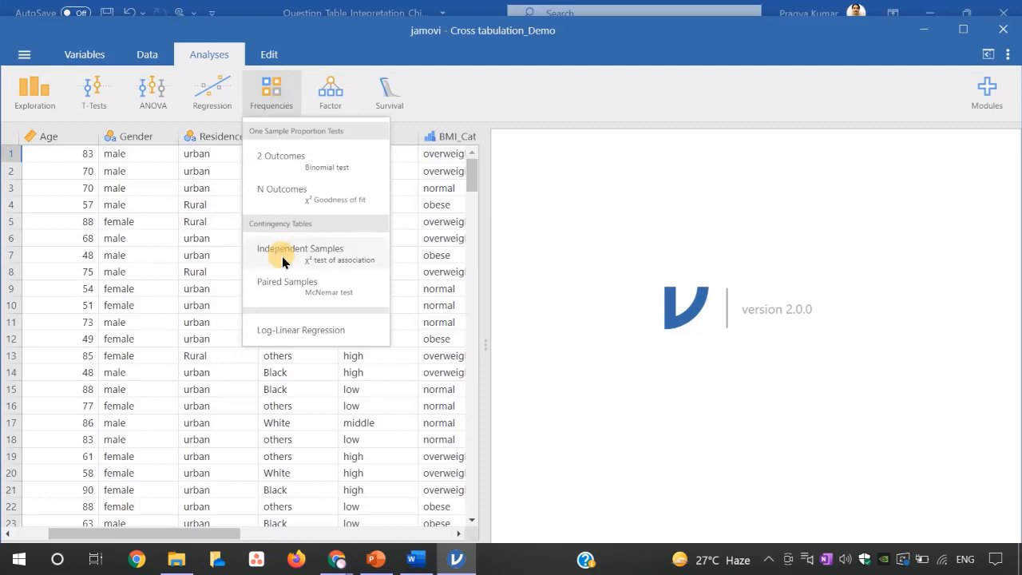
pyautogui.click(326, 254)
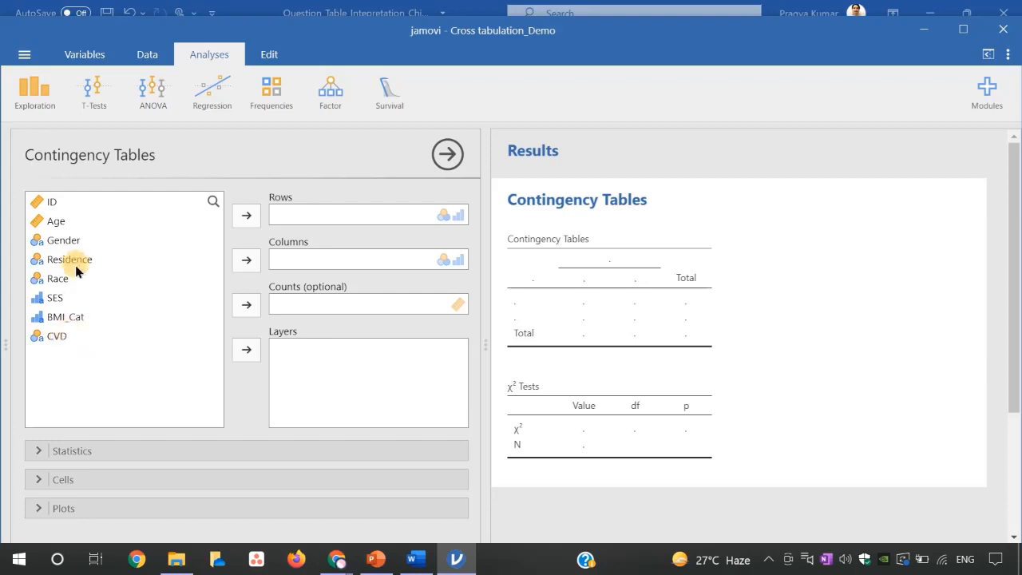
# - Assign Gender to the rows and CVD to the columns of the contingency table
pyautogui.click(72, 241)
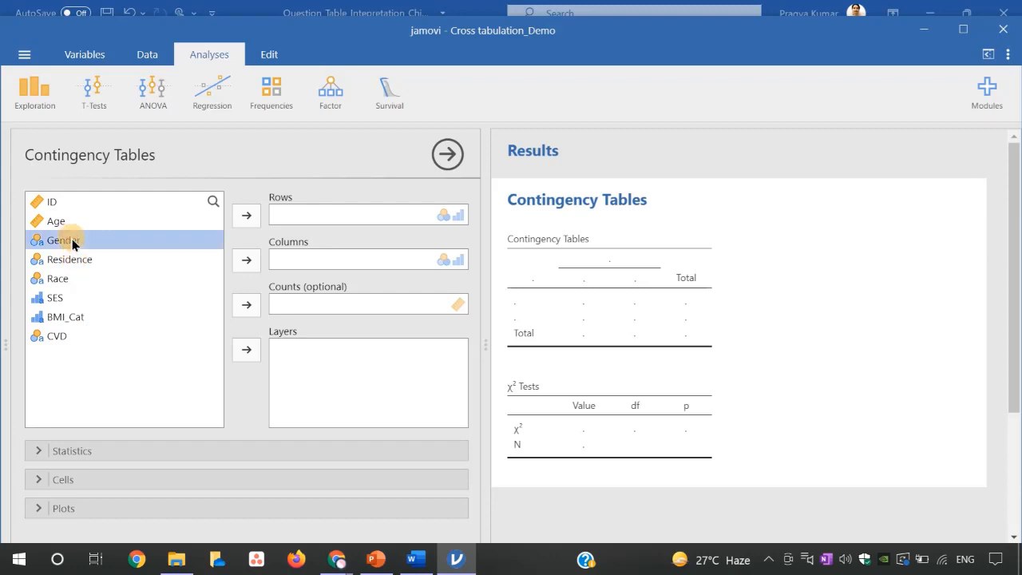
pyautogui.click(245, 215)
pyautogui.click(63, 320)
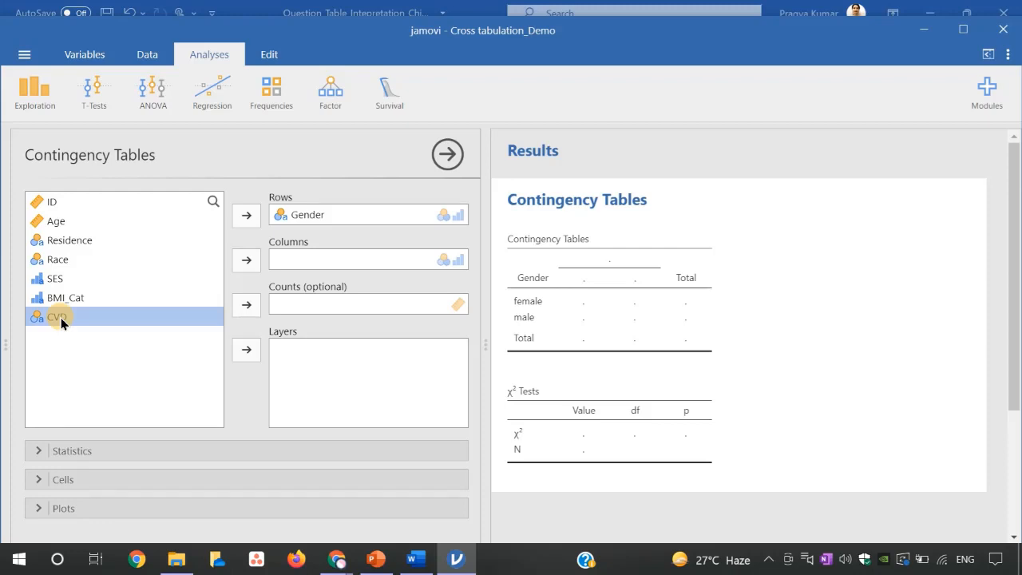
pyautogui.click(249, 260)
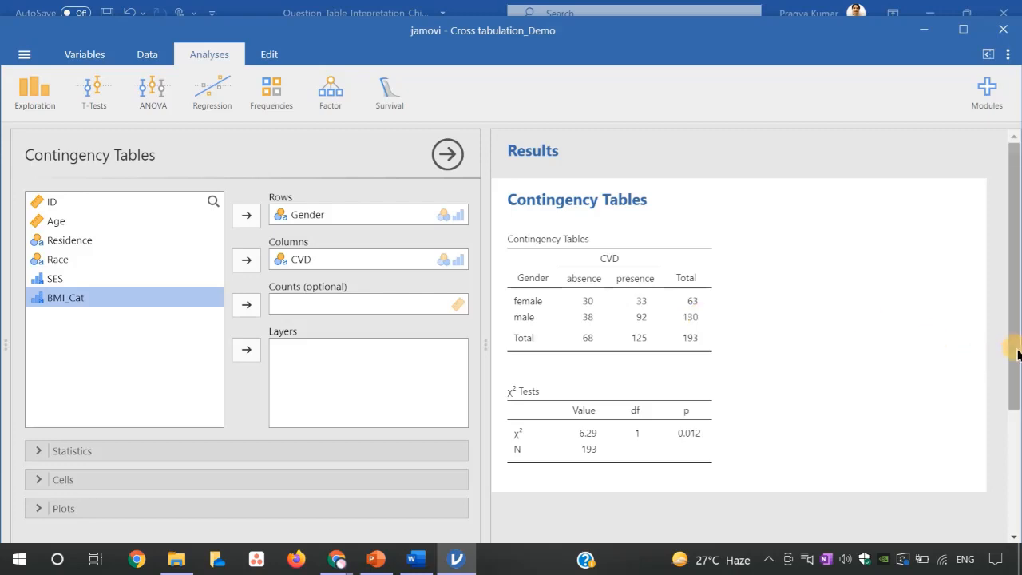
# - Expand the statistics options of the Gender by CVD contingency table and review the available tests and measures
pyautogui.moveTo(1017, 353); pyautogui.dragTo(1018, 398)
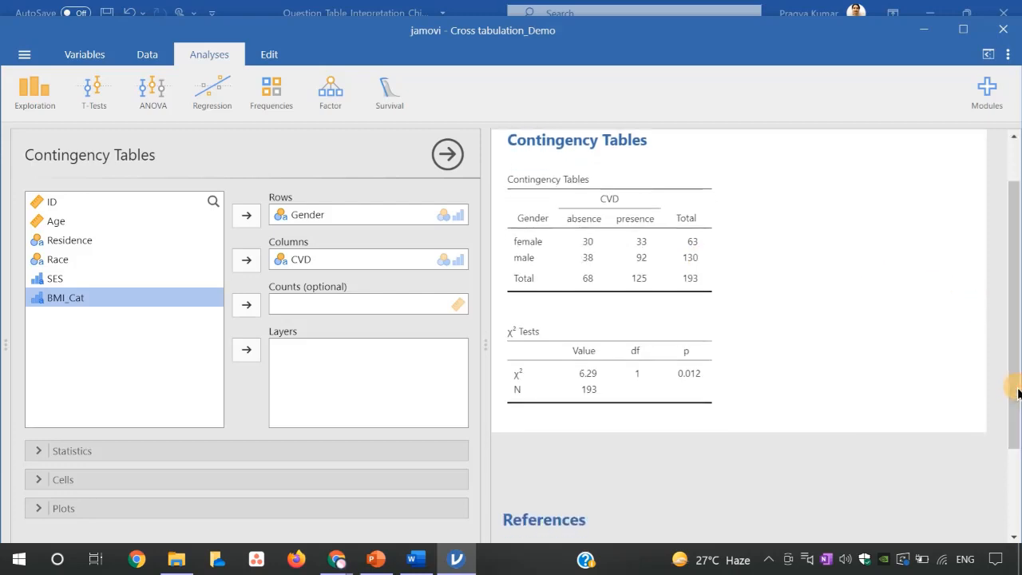
pyautogui.click(72, 452)
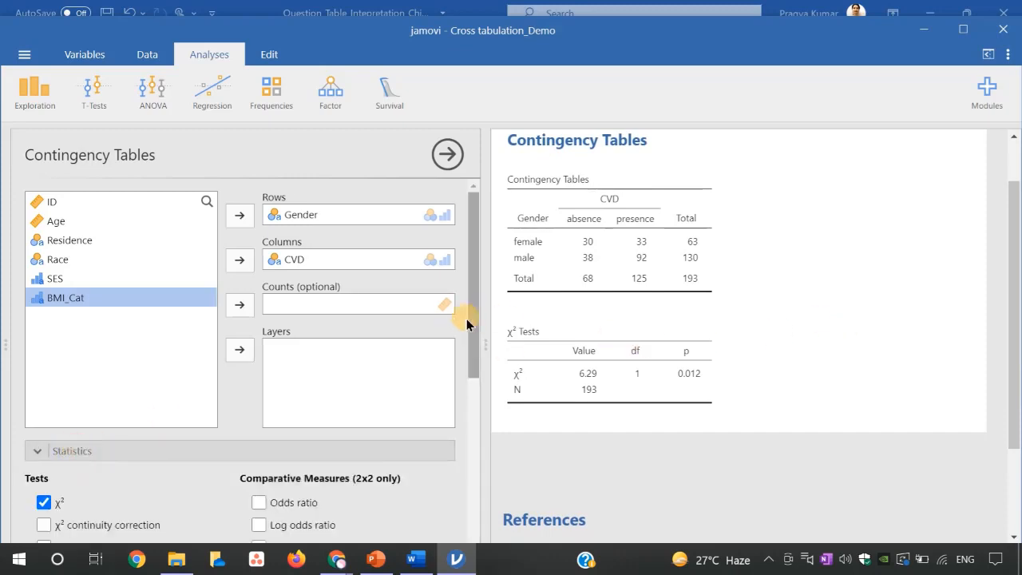
pyautogui.moveTo(476, 321); pyautogui.dragTo(475, 395)
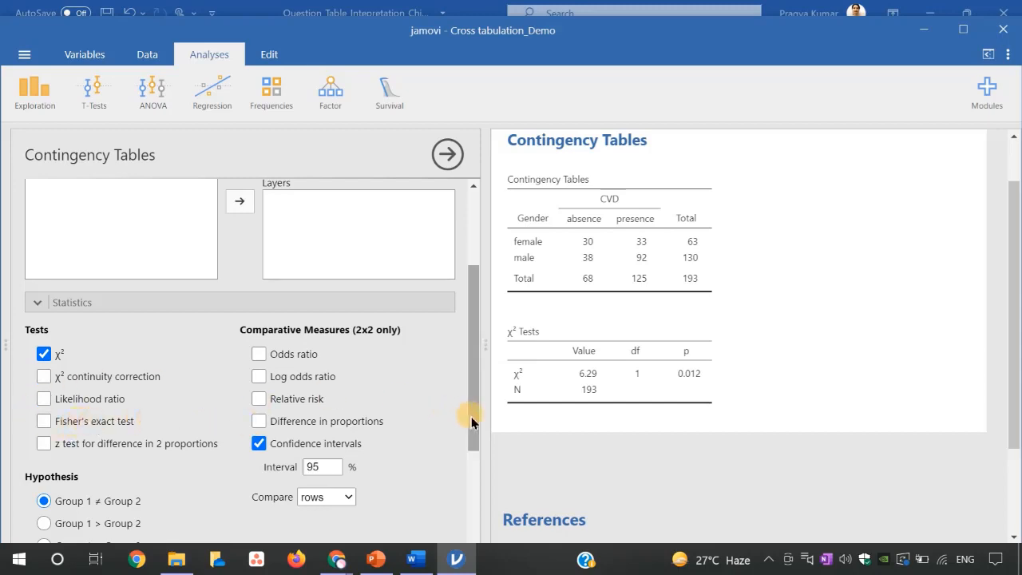
pyautogui.moveTo(471, 423); pyautogui.dragTo(472, 438)
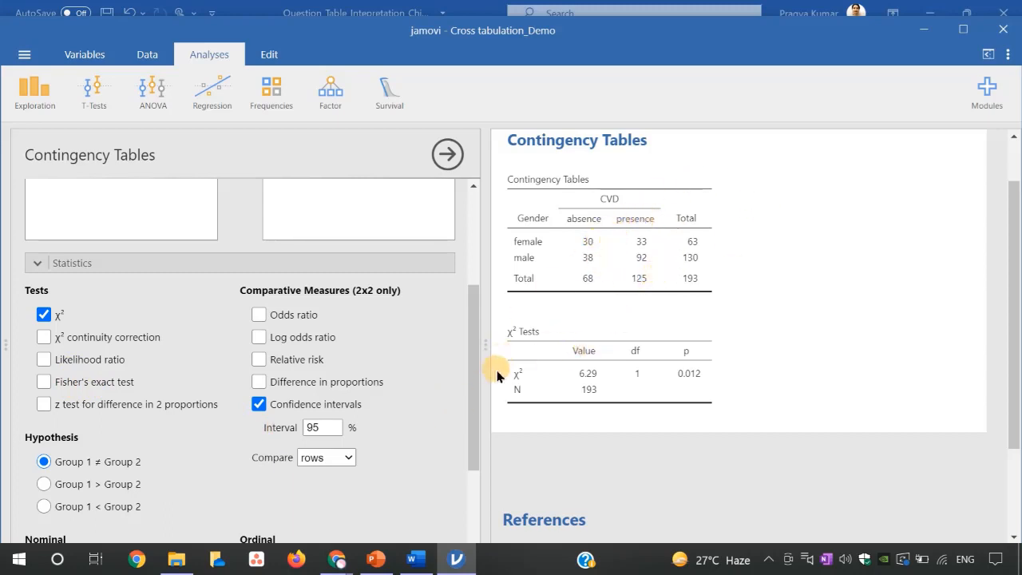
pyautogui.moveTo(473, 378); pyautogui.dragTo(479, 481)
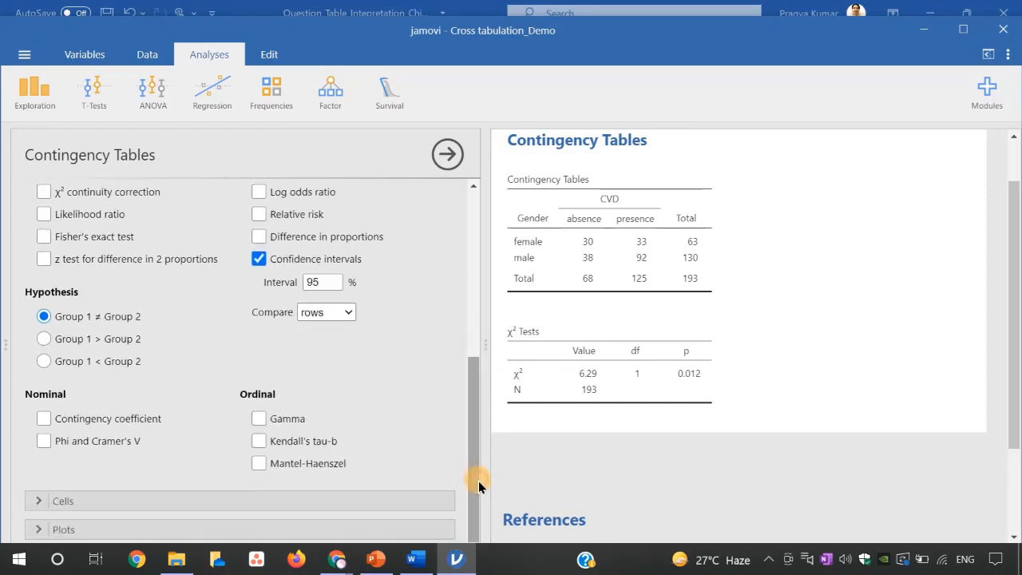
# - Expand the cell options and briefly display the expected counts to check them, hiding them again once read
pyautogui.click(60, 500)
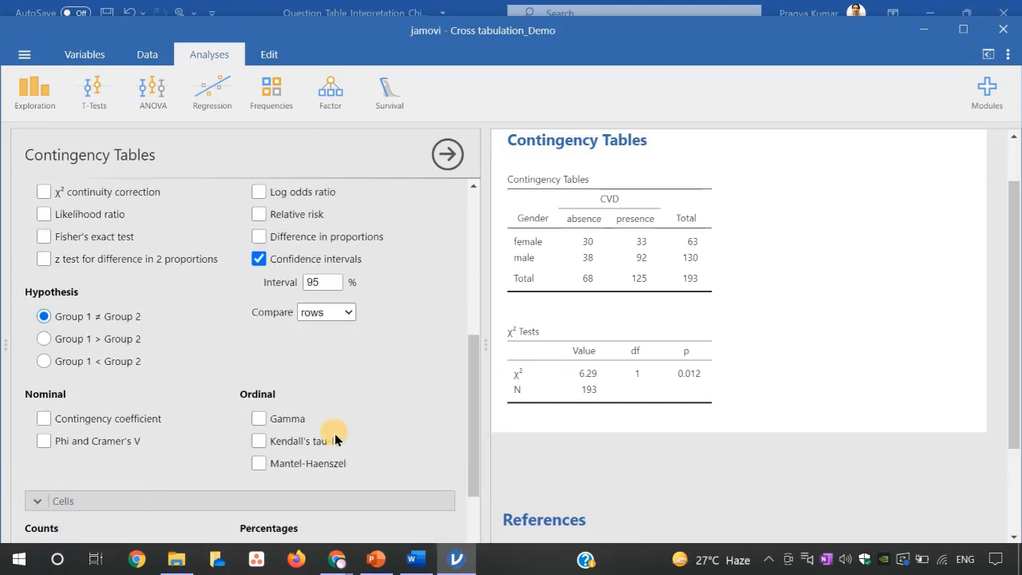
pyautogui.moveTo(472, 399); pyautogui.dragTo(472, 445)
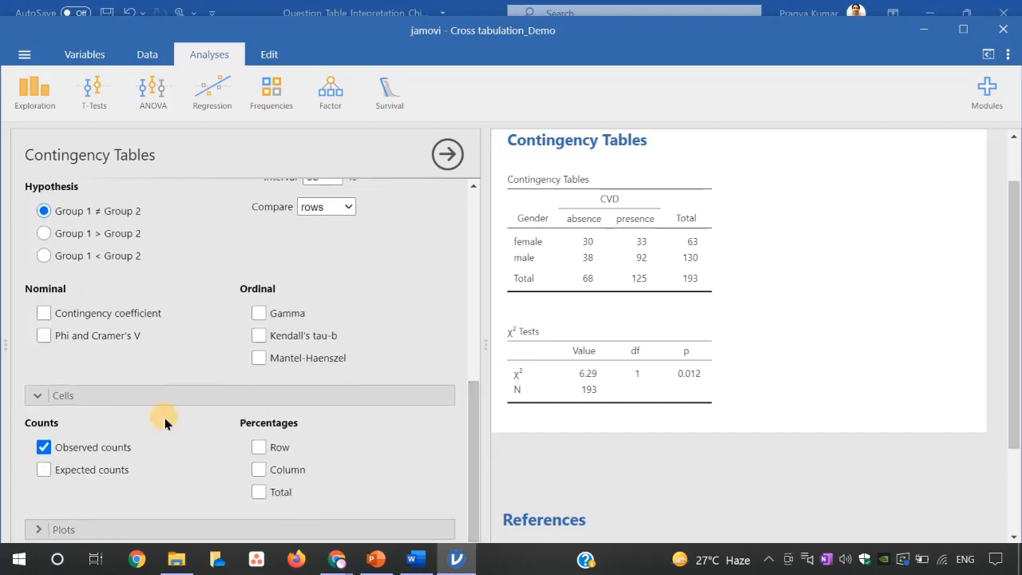
pyautogui.click(43, 470)
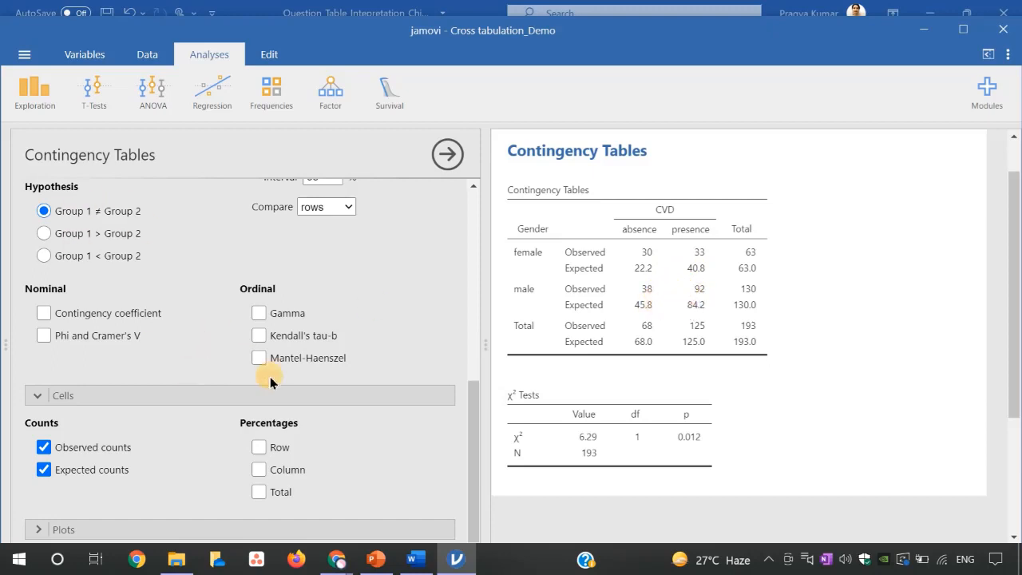
pyautogui.click(44, 470)
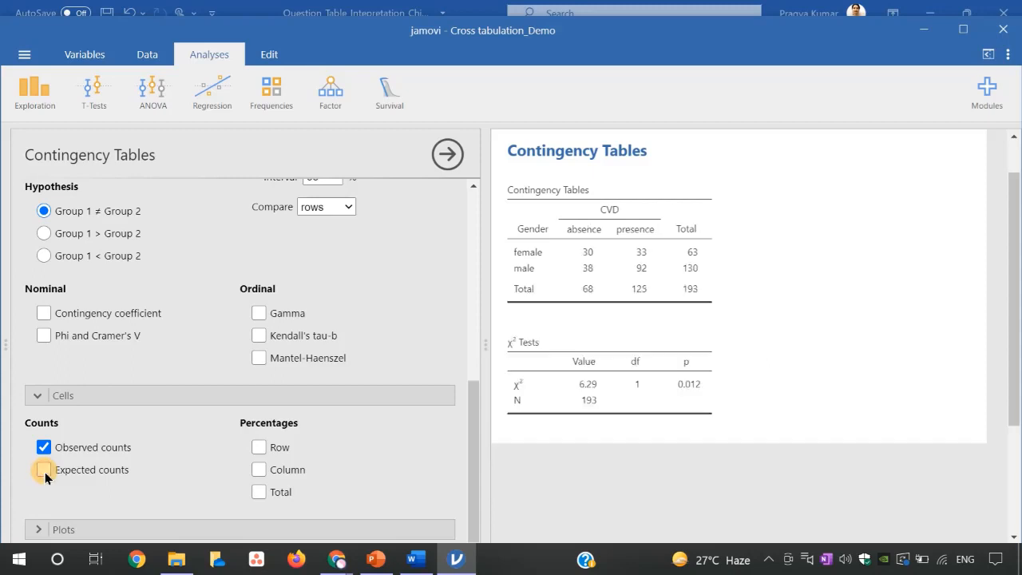
# - Add row percentages and Phi and Cramer's V to the Gender by CVD analysis and review the output
pyautogui.click(259, 448)
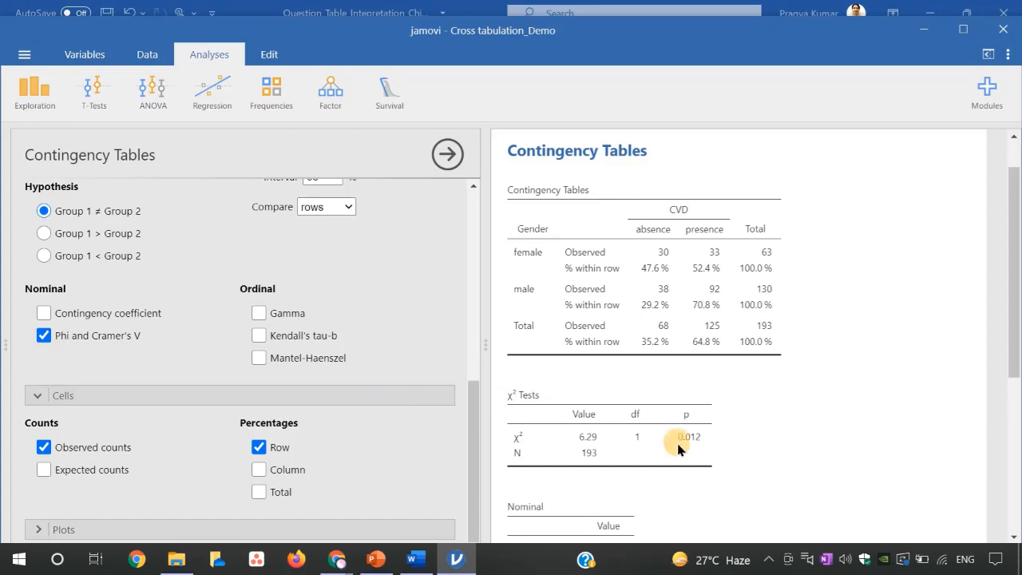
pyautogui.moveTo(1018, 364); pyautogui.dragTo(1016, 429)
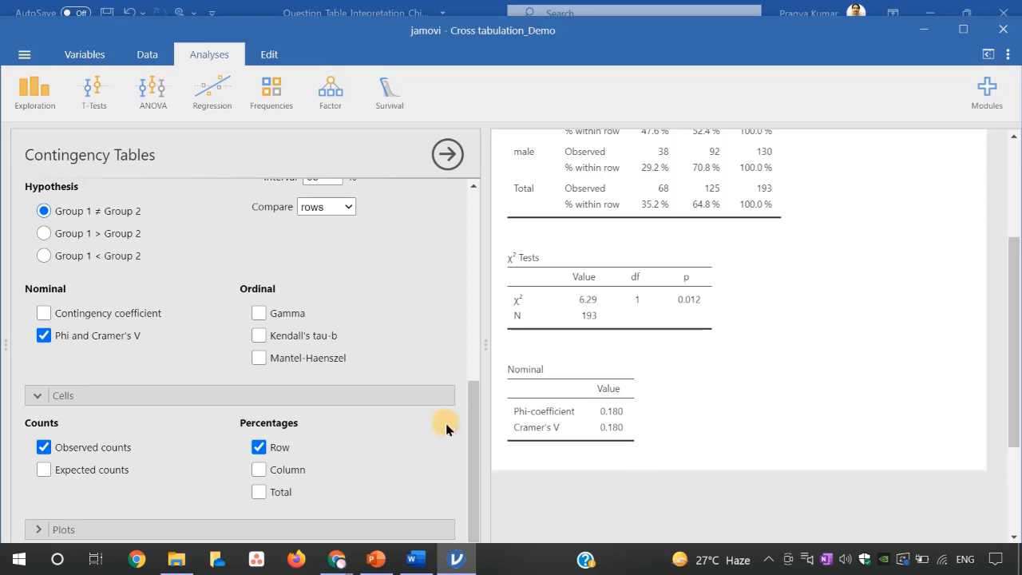
pyautogui.moveTo(468, 424); pyautogui.dragTo(474, 274)
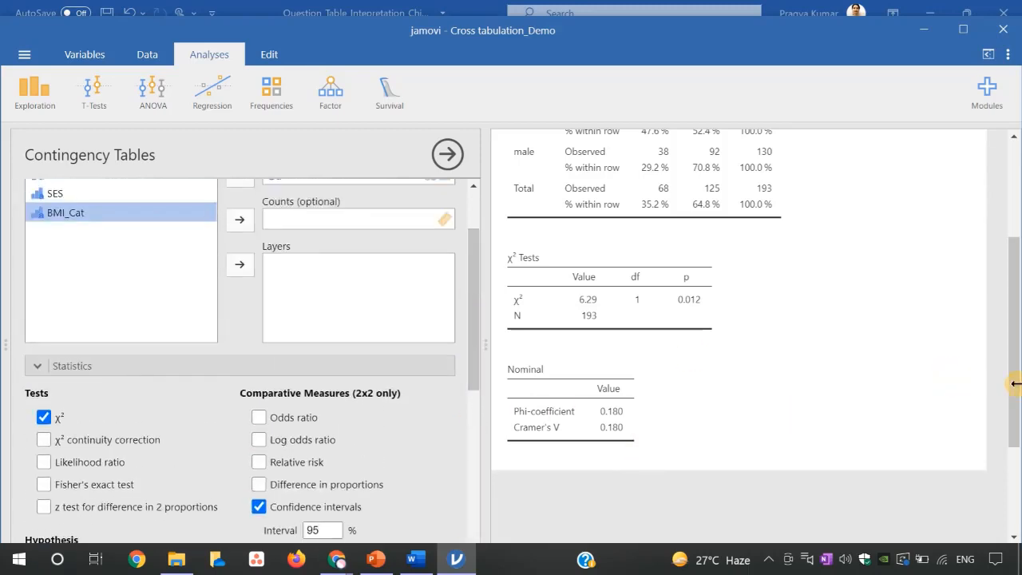
pyautogui.moveTo(1016, 389); pyautogui.dragTo(1015, 351)
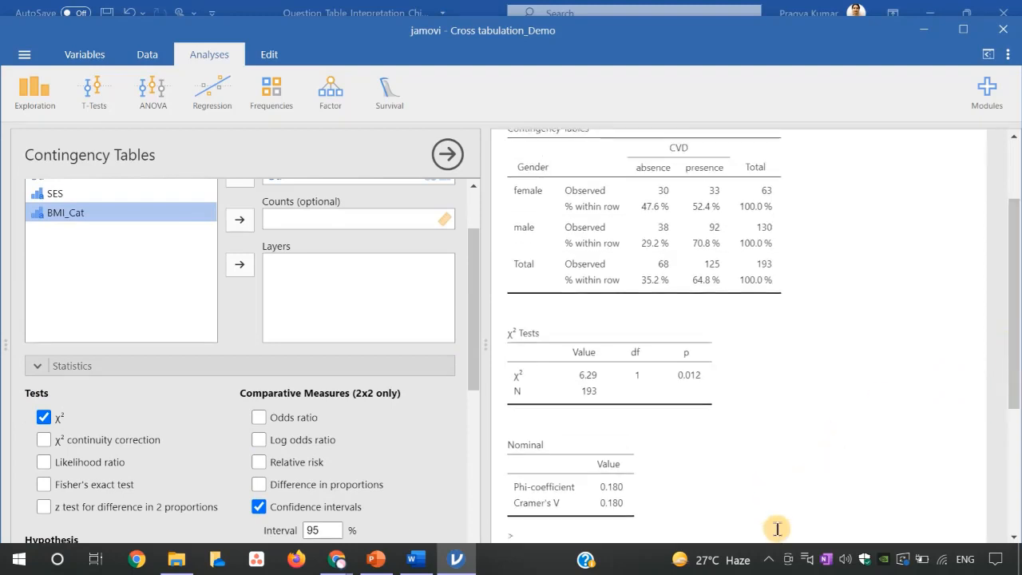
pyautogui.press('super')
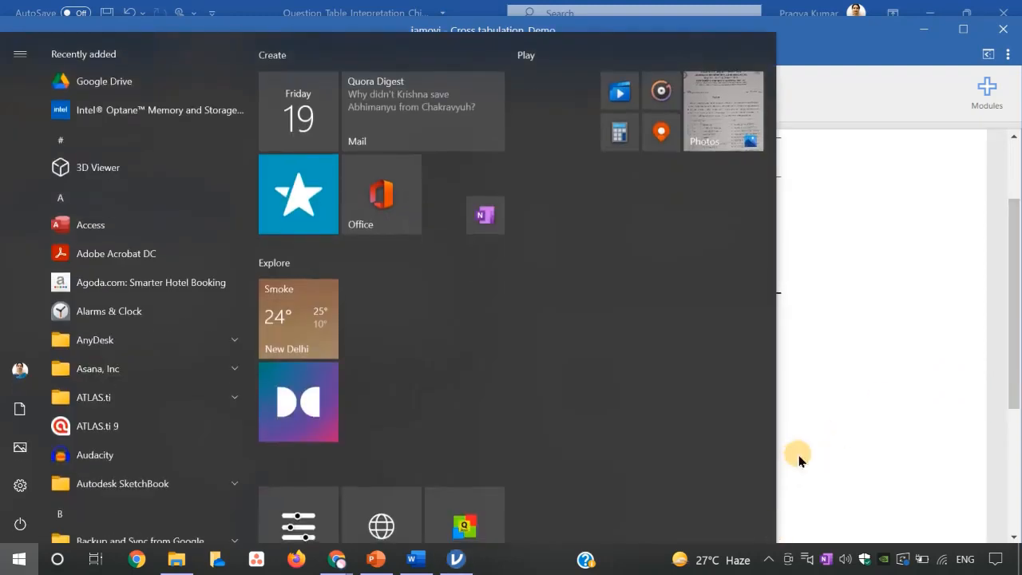
pyautogui.click(928, 374)
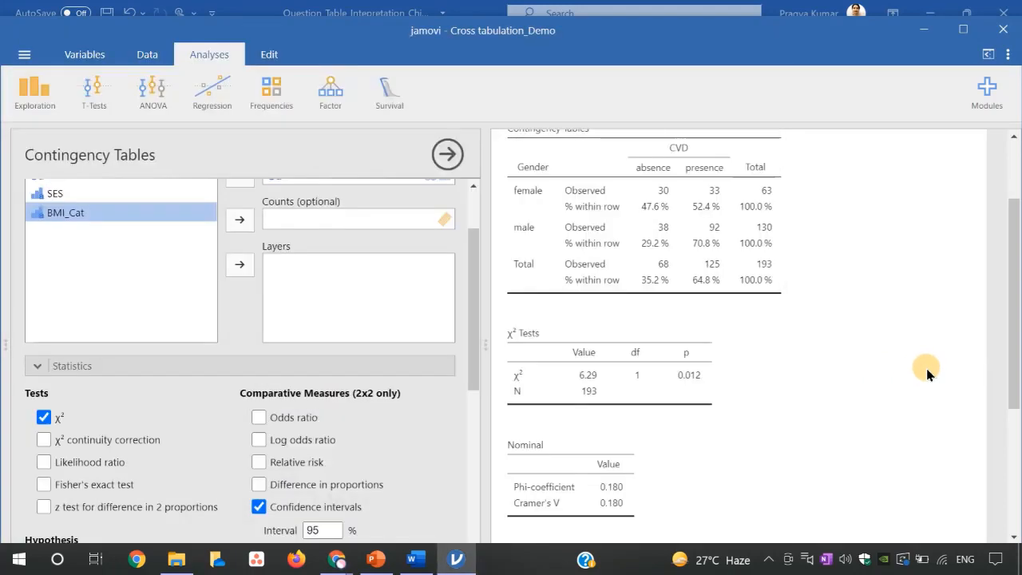
pyautogui.press('super+Left')
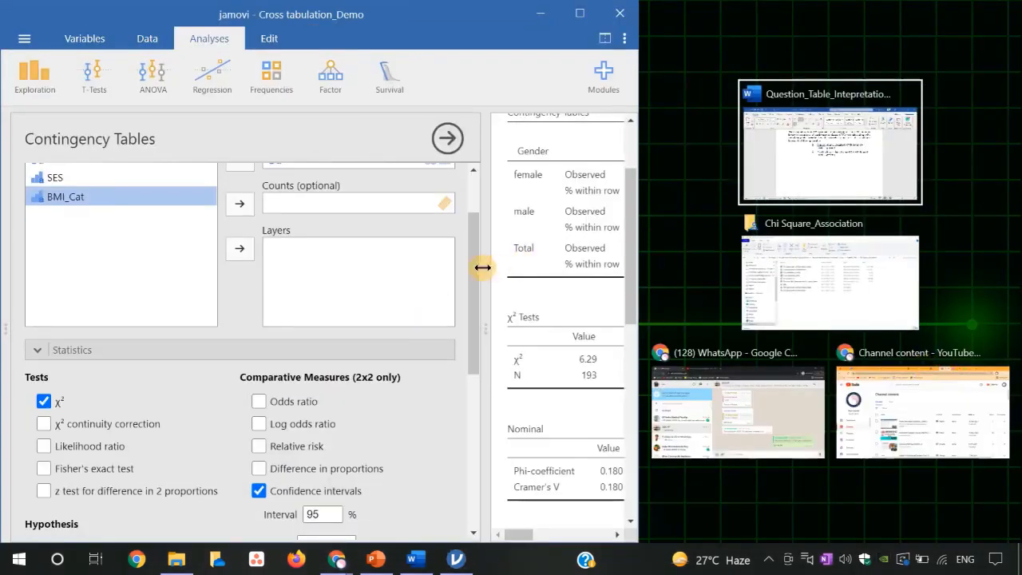
pyautogui.click(412, 272)
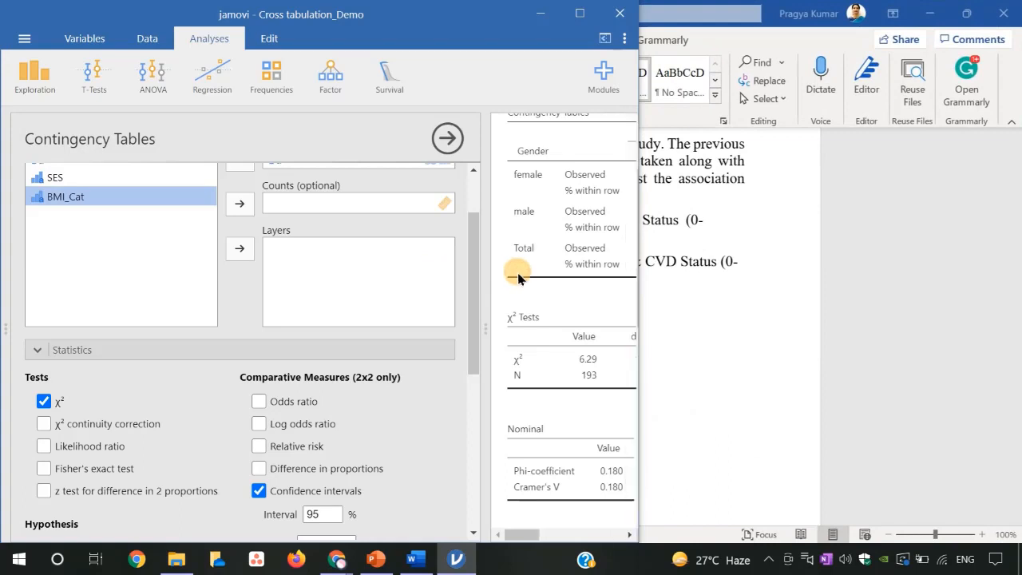
pyautogui.press('super+Up')
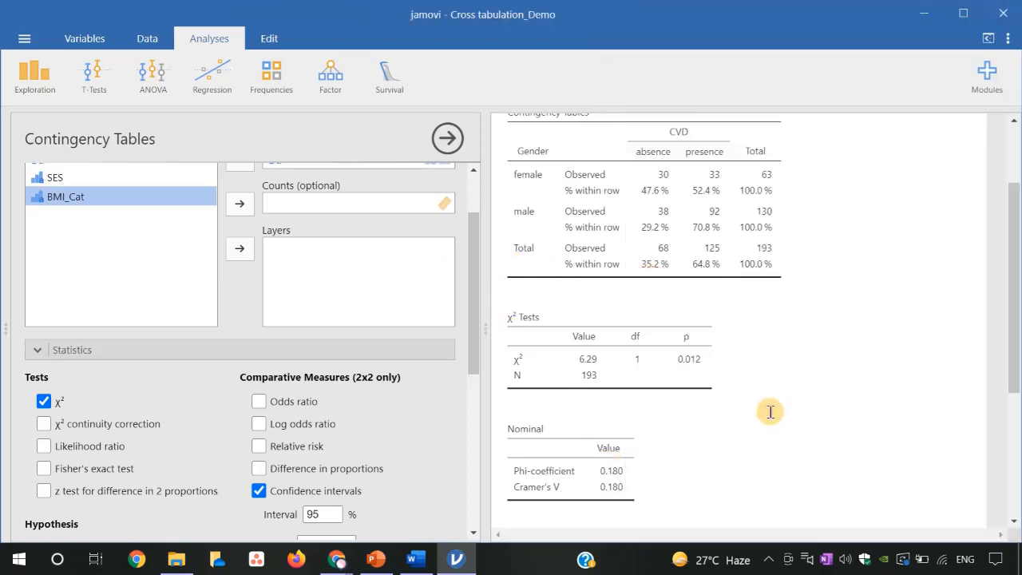
# - Switch to the Word document and compare its Table 1 on Gender and cardiovascular disease status side by side with the jamovi results
pyautogui.click(419, 565)
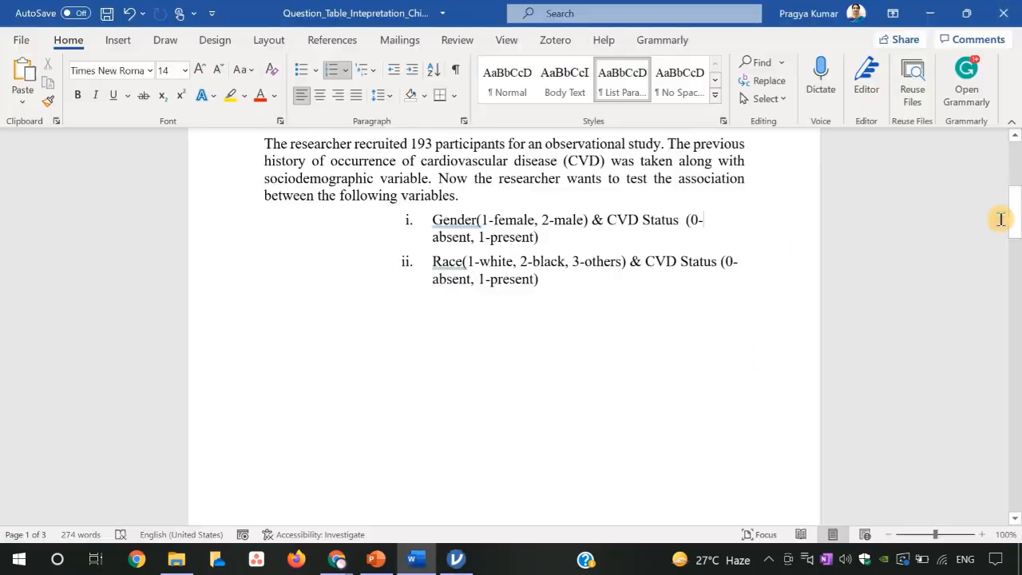
pyautogui.moveTo(1015, 223); pyautogui.dragTo(1018, 322)
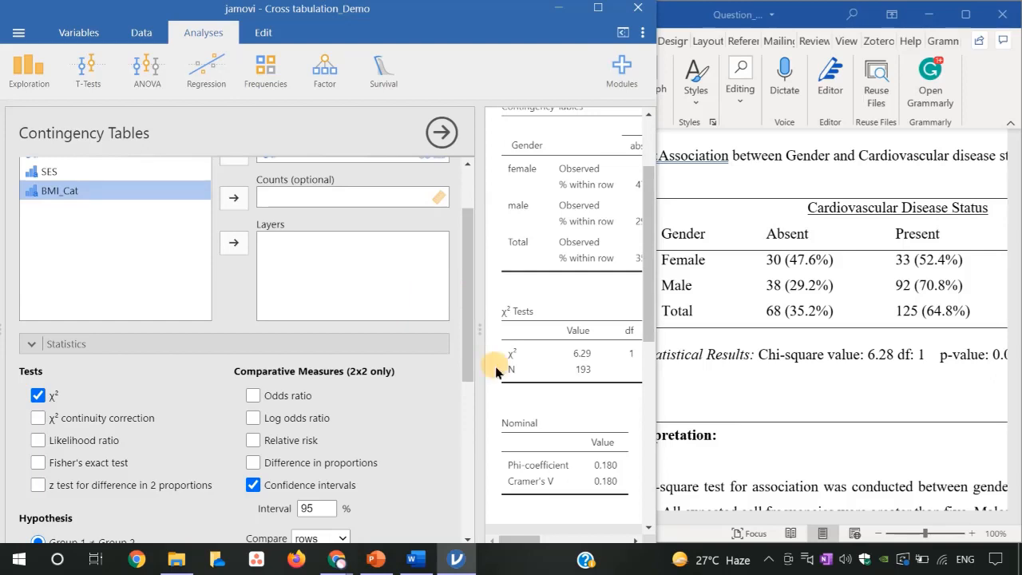
pyautogui.moveTo(526, 539); pyautogui.dragTo(559, 539)
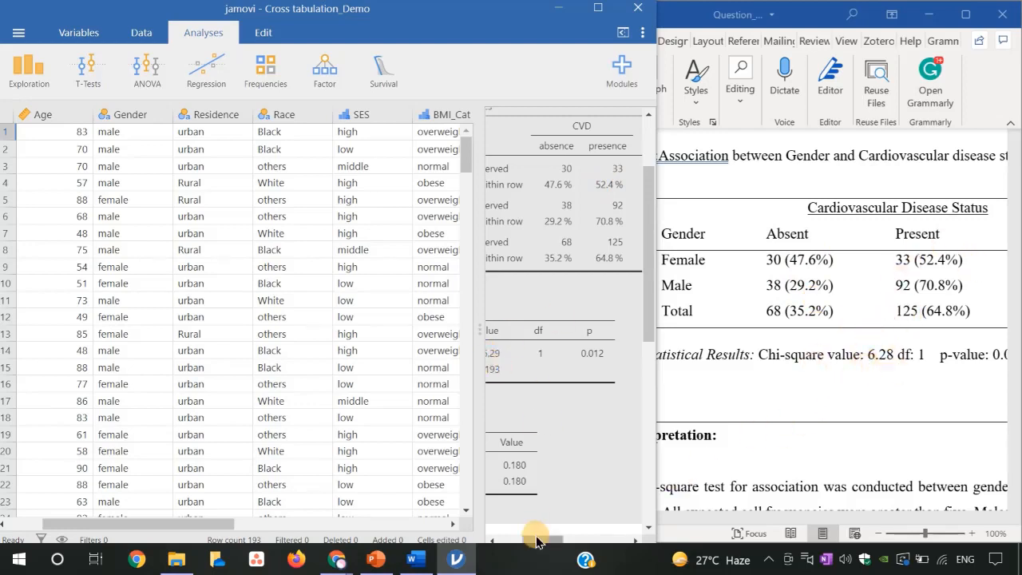
pyautogui.moveTo(537, 543); pyautogui.dragTo(530, 541)
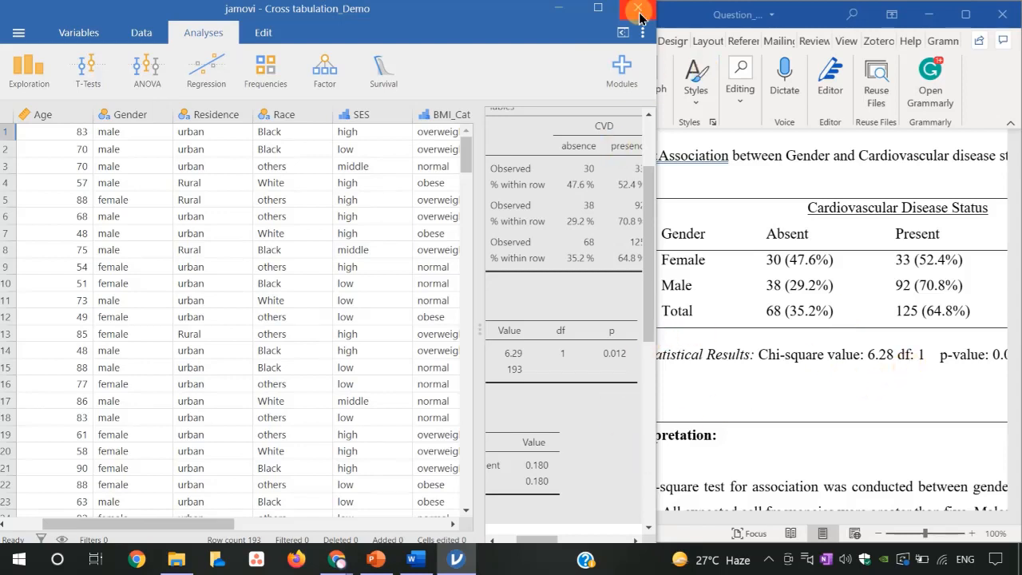
# - Minimize jamovi, maximize the Word document and read the interpretation of the Gender and CVD association below Table 1
pyautogui.click(559, 8)
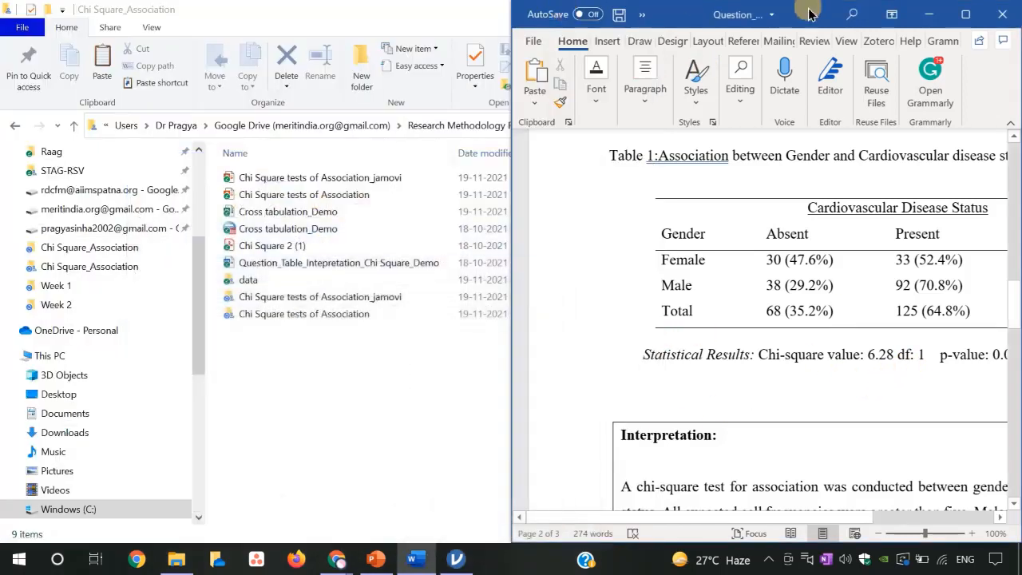
pyautogui.click(966, 15)
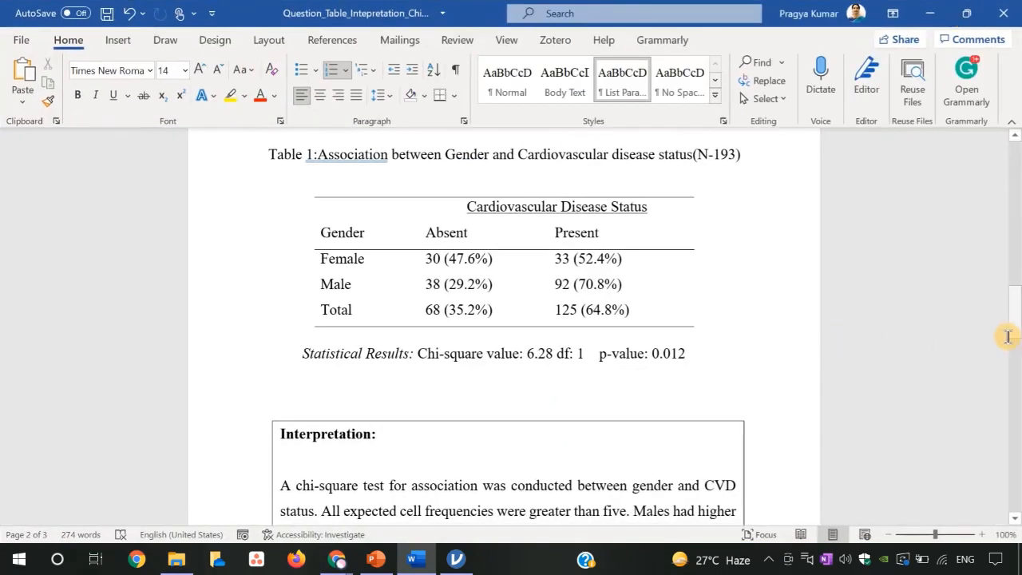
pyautogui.moveTo(1012, 324); pyautogui.dragTo(1017, 359)
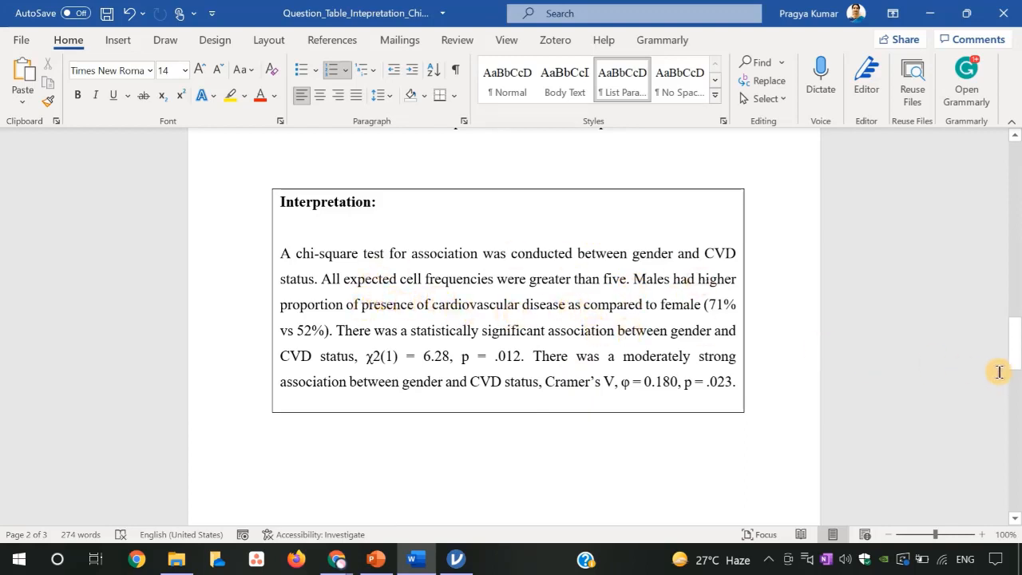
pyautogui.moveTo(1016, 362); pyautogui.dragTo(1014, 343)
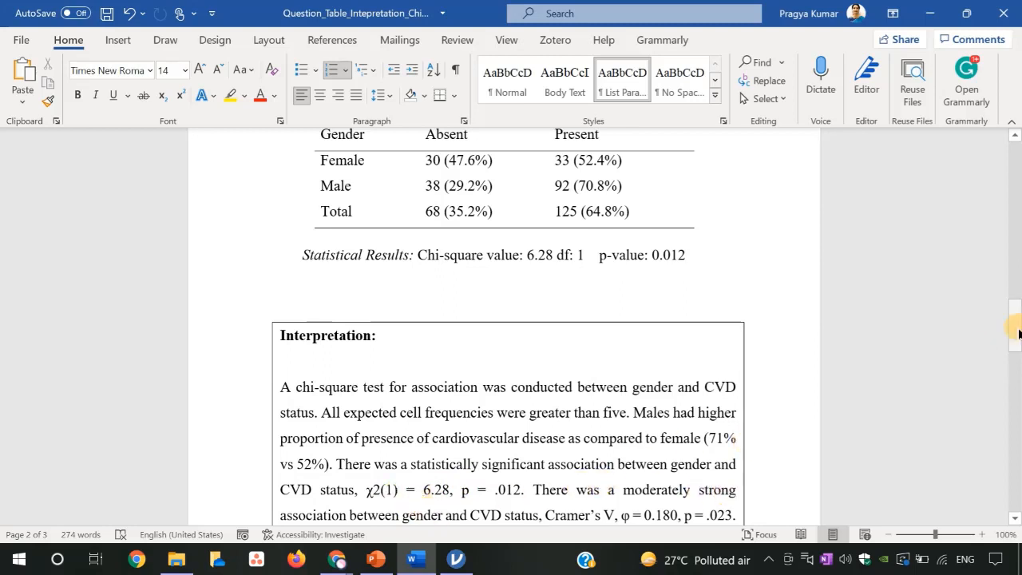
pyautogui.scroll(-1, 1016, 329)
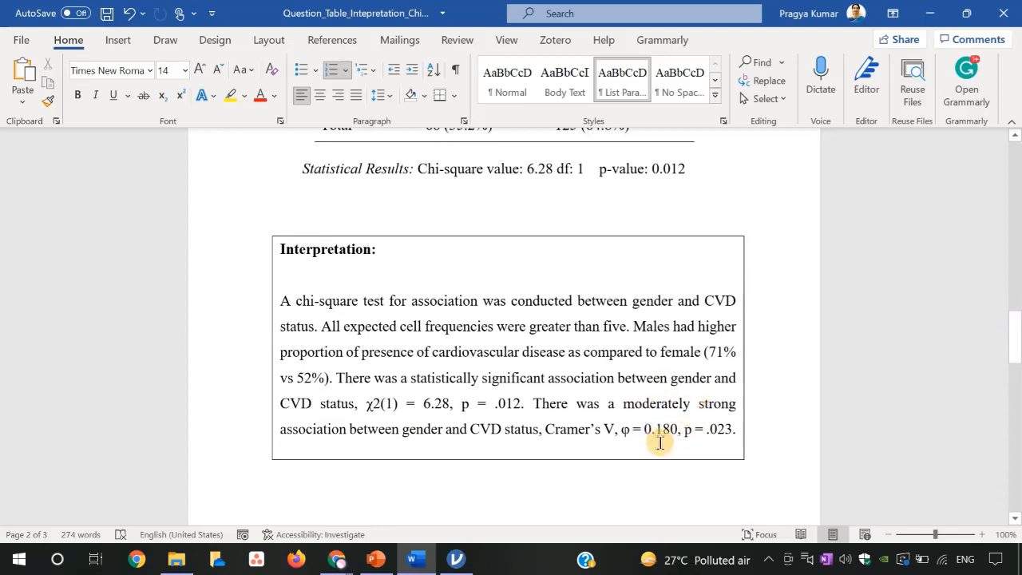
pyautogui.moveTo(1016, 357); pyautogui.dragTo(1017, 364)
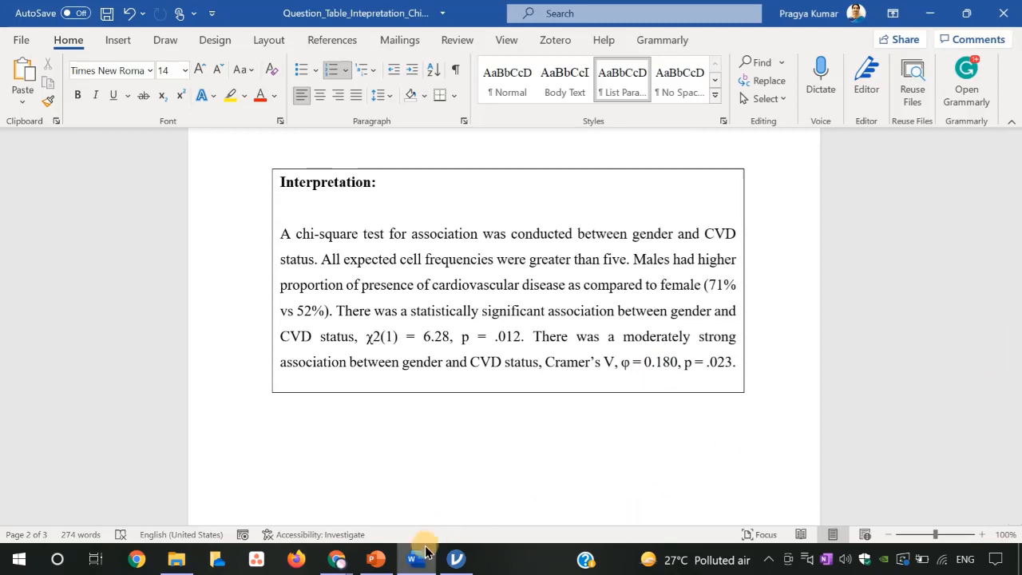
# - Return to jamovi, maximize it and start a new Independent Samples χ² test of association for contingency tables
pyautogui.moveTo(456, 557)
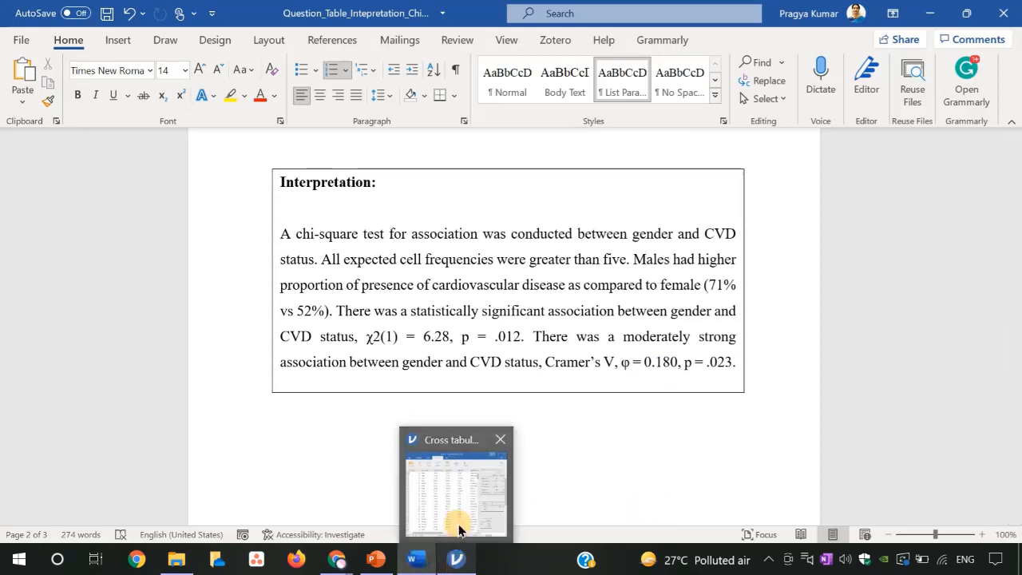
pyautogui.click(459, 530)
pyautogui.click(598, 10)
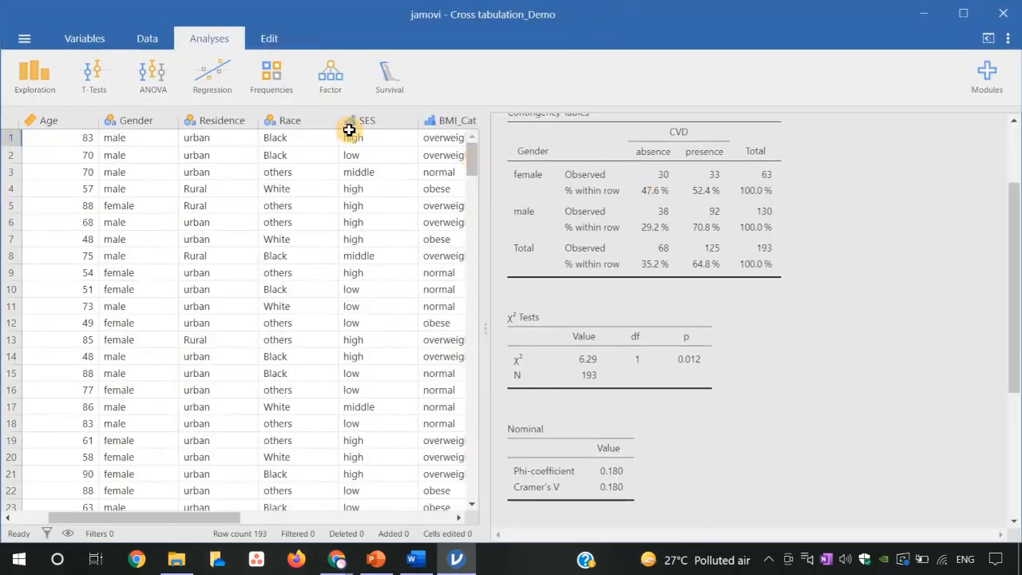
pyautogui.click(272, 80)
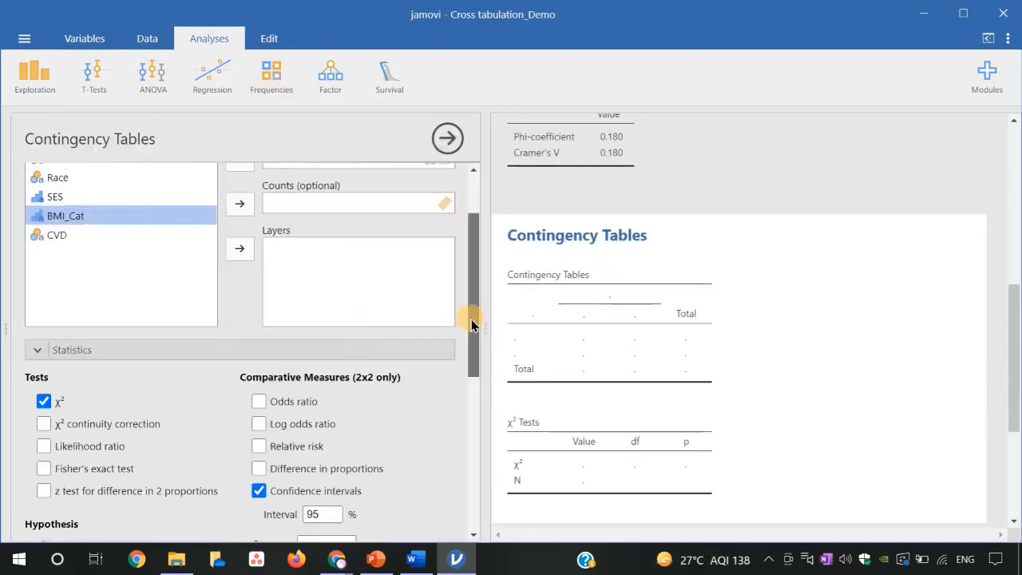
pyautogui.moveTo(469, 319); pyautogui.dragTo(468, 223)
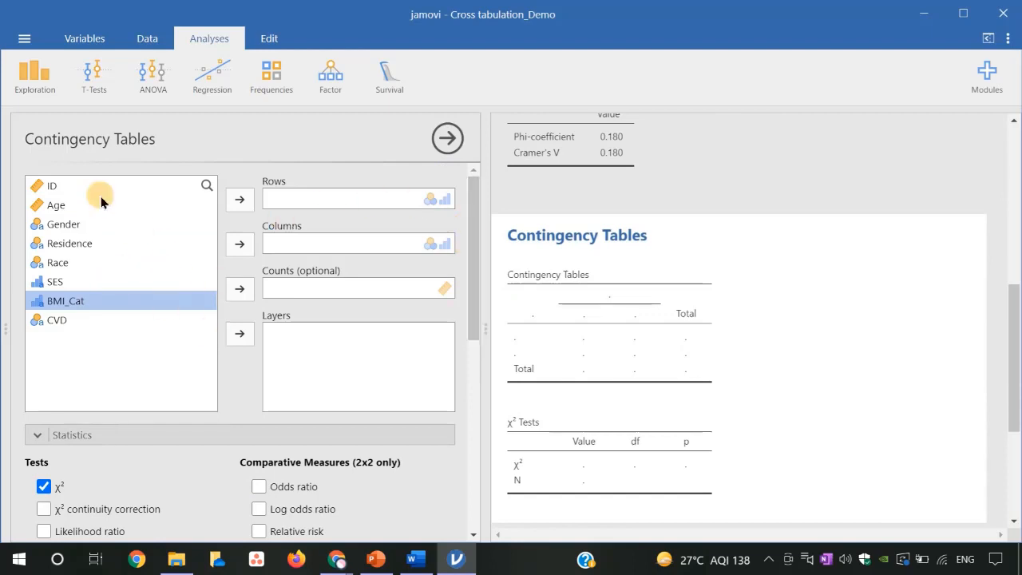
# - Assign CVD as the columns variable and Race as the rows variable of the new contingency table
pyautogui.click(60, 319)
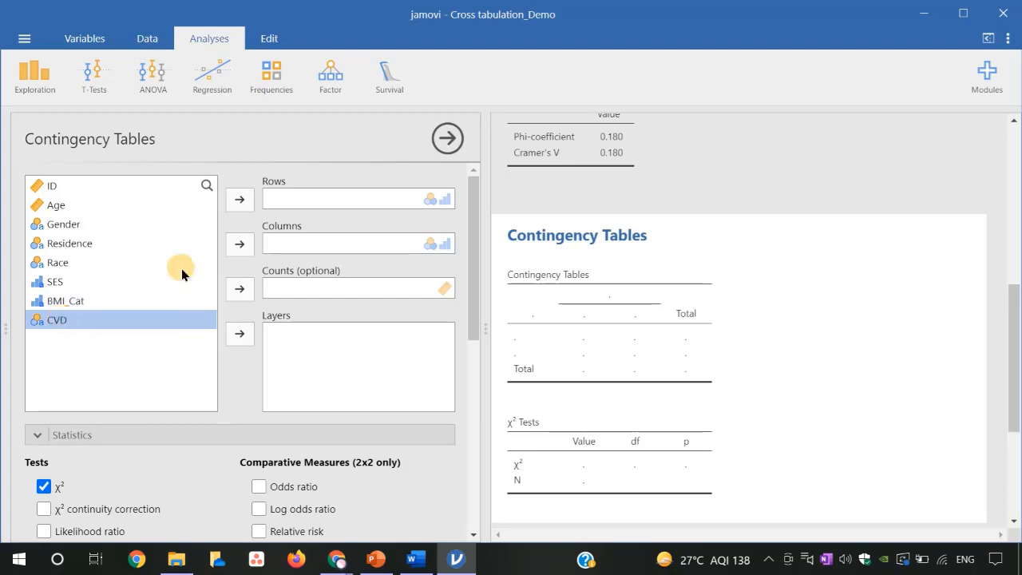
pyautogui.click(239, 245)
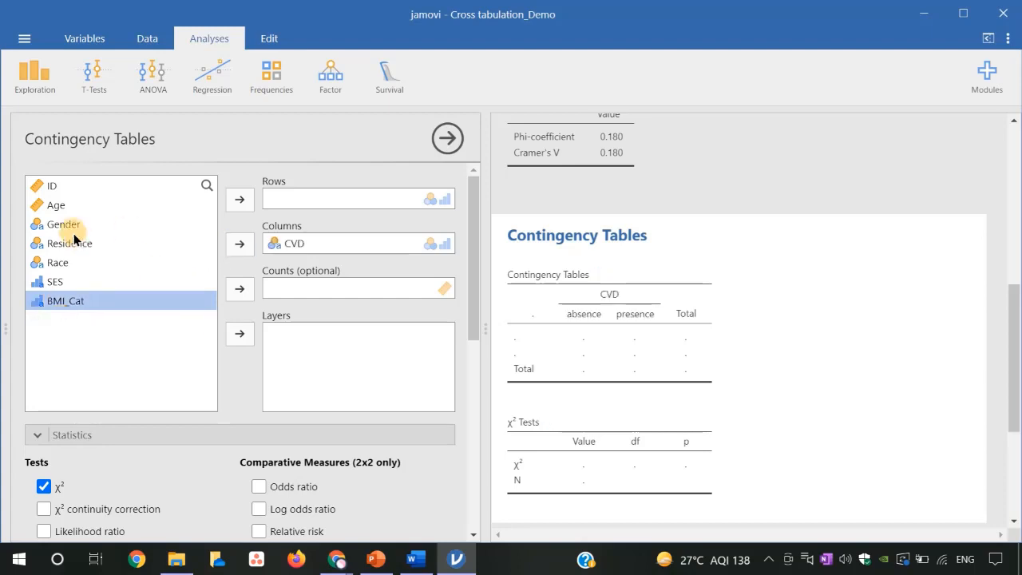
pyautogui.click(68, 265)
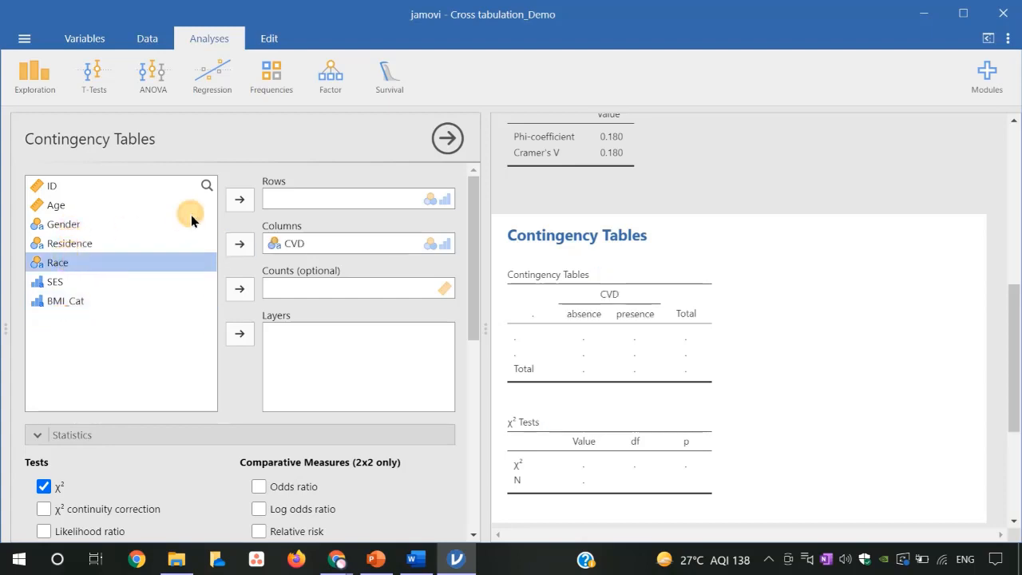
pyautogui.click(239, 202)
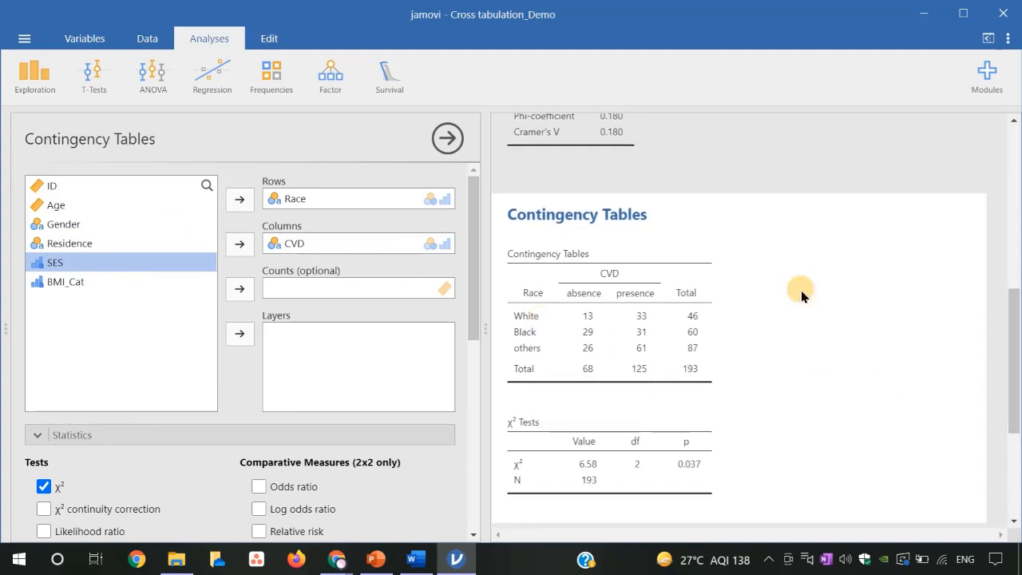
# - Add Phi and Cramer's V to the Race by CVD analysis, and show the expected counts briefly to check them before hiding them again
pyautogui.moveTo(474, 313); pyautogui.dragTo(481, 452)
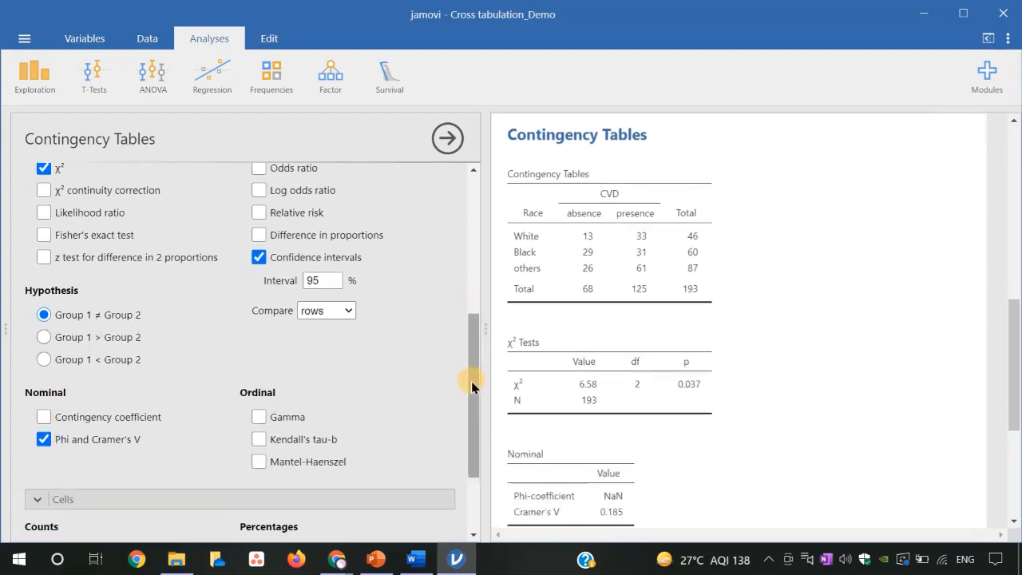
pyautogui.moveTo(471, 386); pyautogui.dragTo(481, 422)
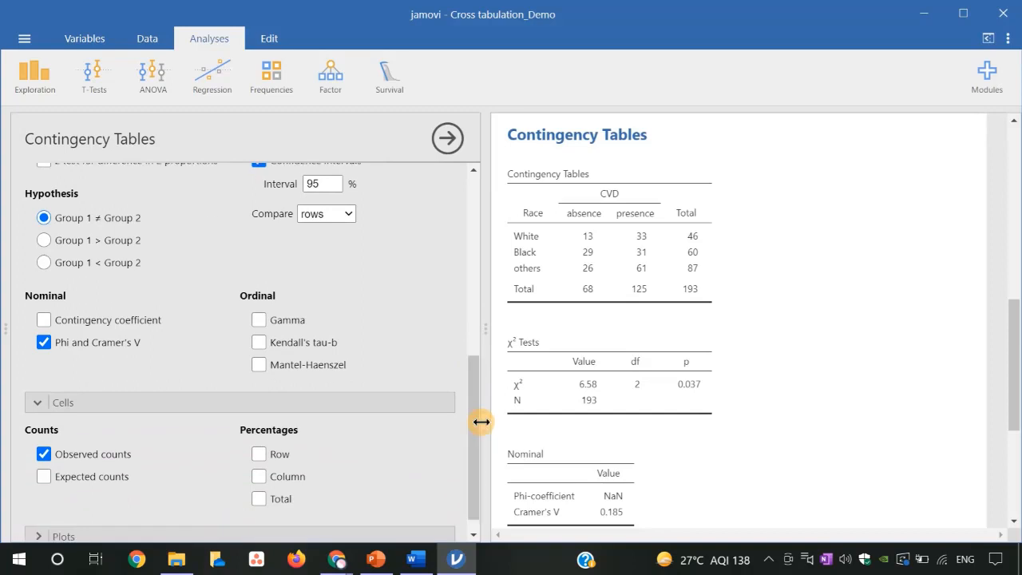
pyautogui.click(44, 476)
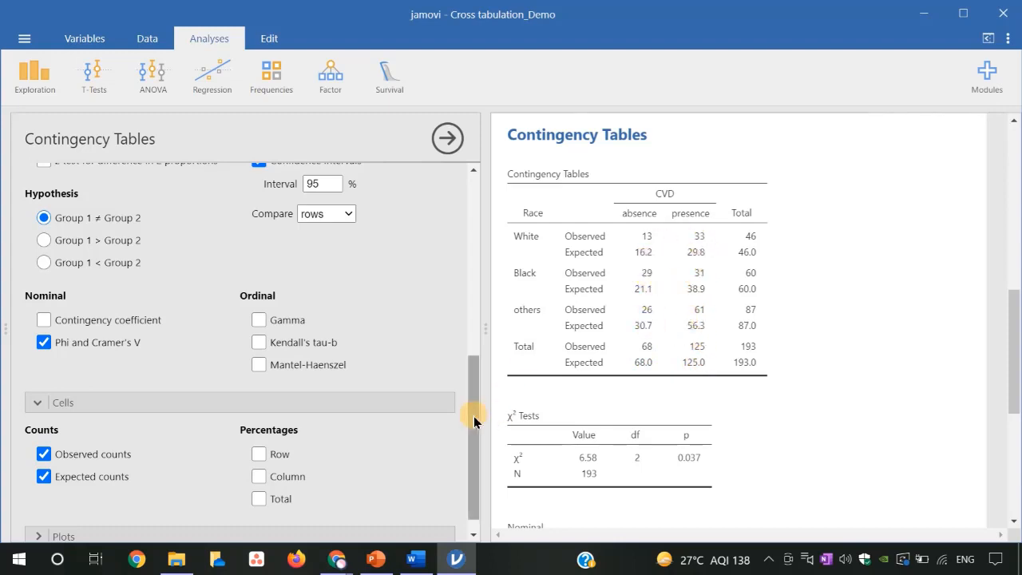
pyautogui.click(43, 476)
# - Review the chi-square output for Race by CVD and add row percentages to the contingency table
pyautogui.moveTo(472, 467); pyautogui.dragTo(474, 392)
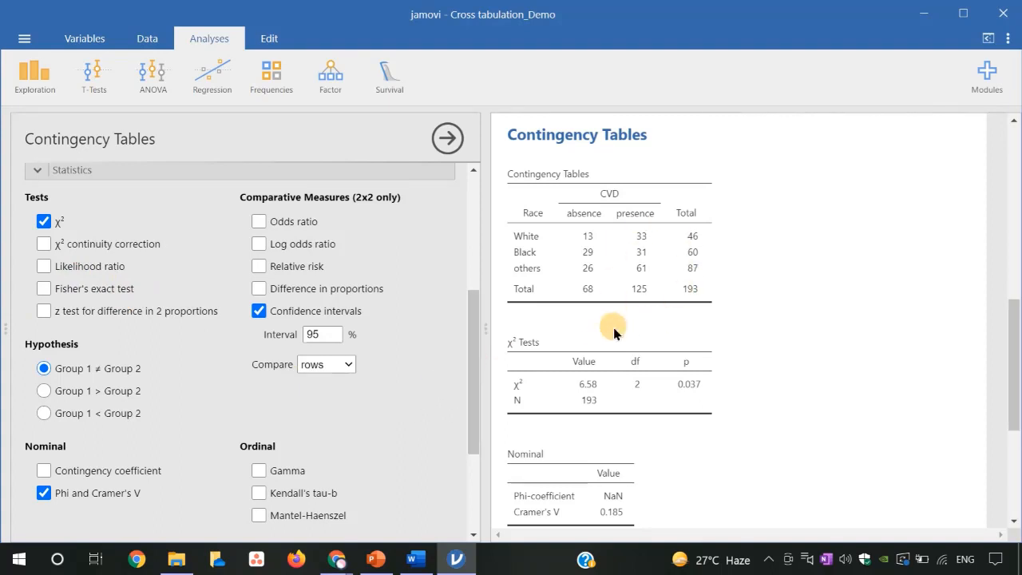
pyautogui.moveTo(469, 436); pyautogui.dragTo(468, 511)
pyautogui.click(258, 434)
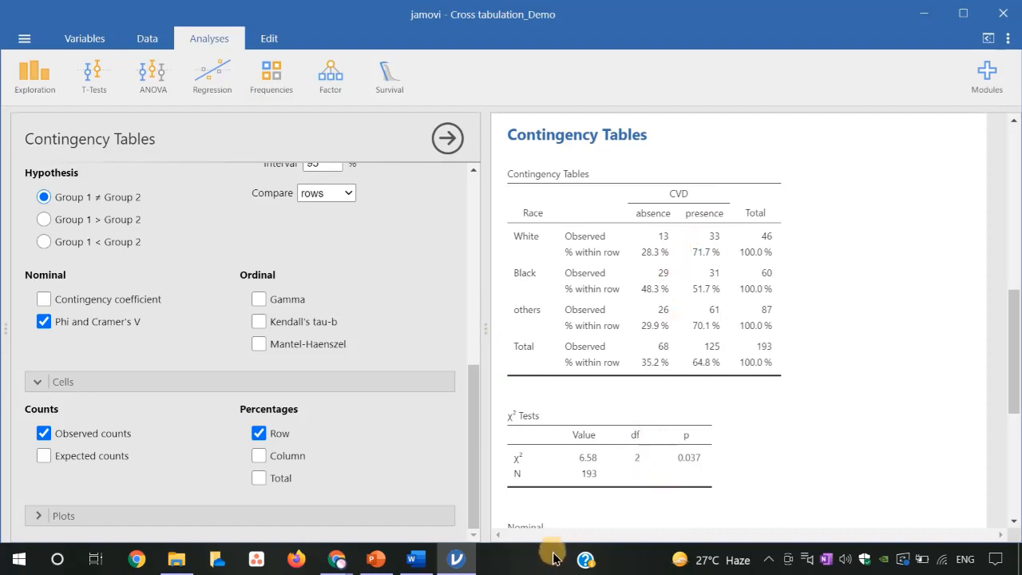
# - Switch to the Word document and read Table 2 on Race and cardiovascular disease status, including its statistical results and interpretation
pyautogui.moveTo(430, 569)
pyautogui.click(449, 470)
pyautogui.moveTo(1012, 362); pyautogui.dragTo(1012, 440)
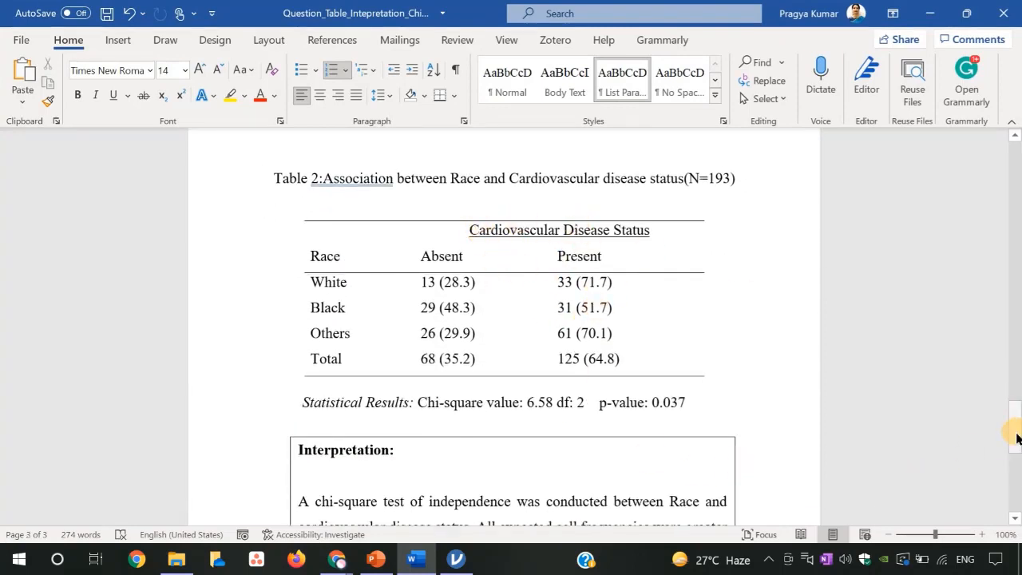
pyautogui.moveTo(1015, 437); pyautogui.dragTo(1016, 459)
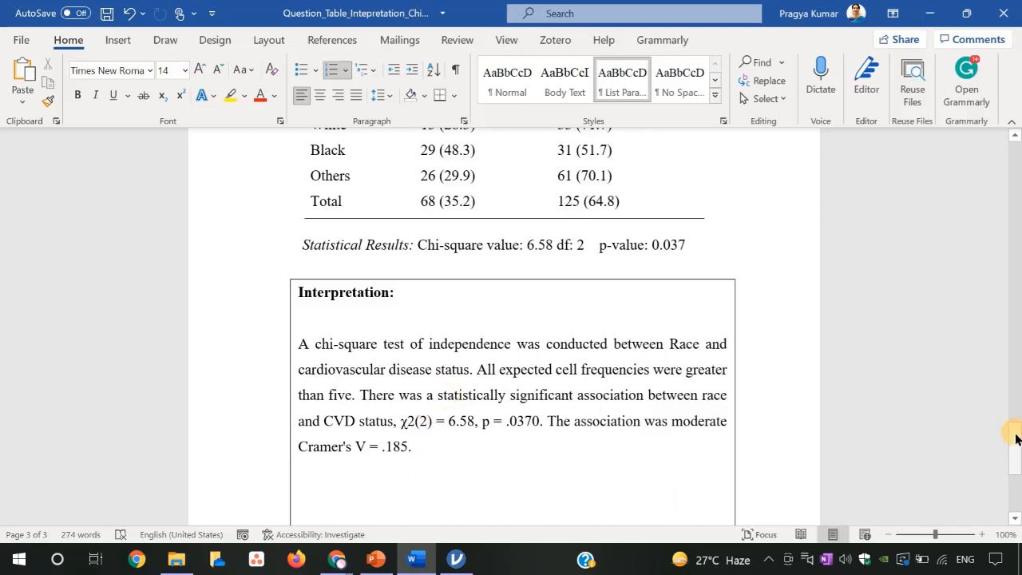
pyautogui.moveTo(1016, 439); pyautogui.dragTo(1016, 434)
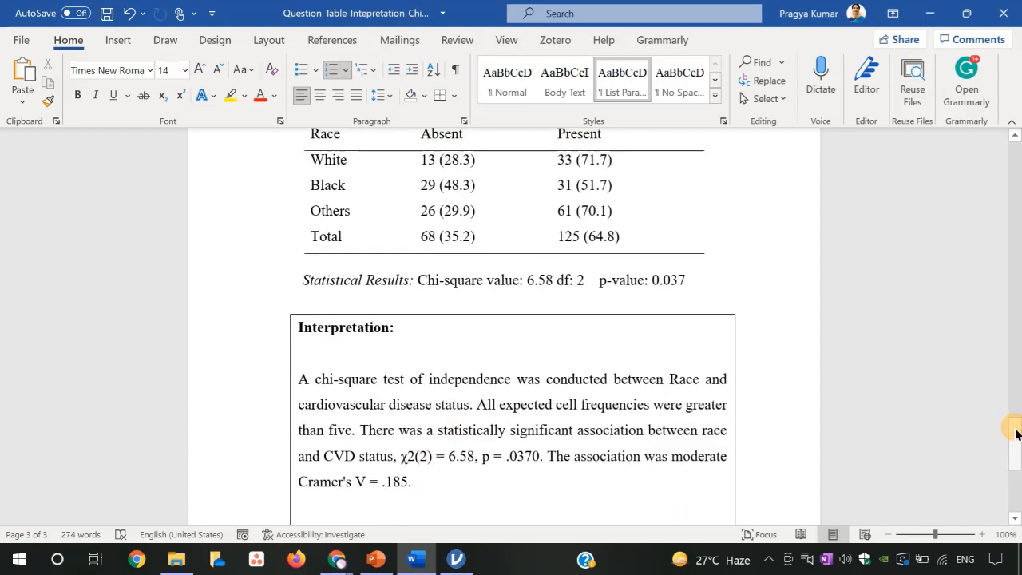